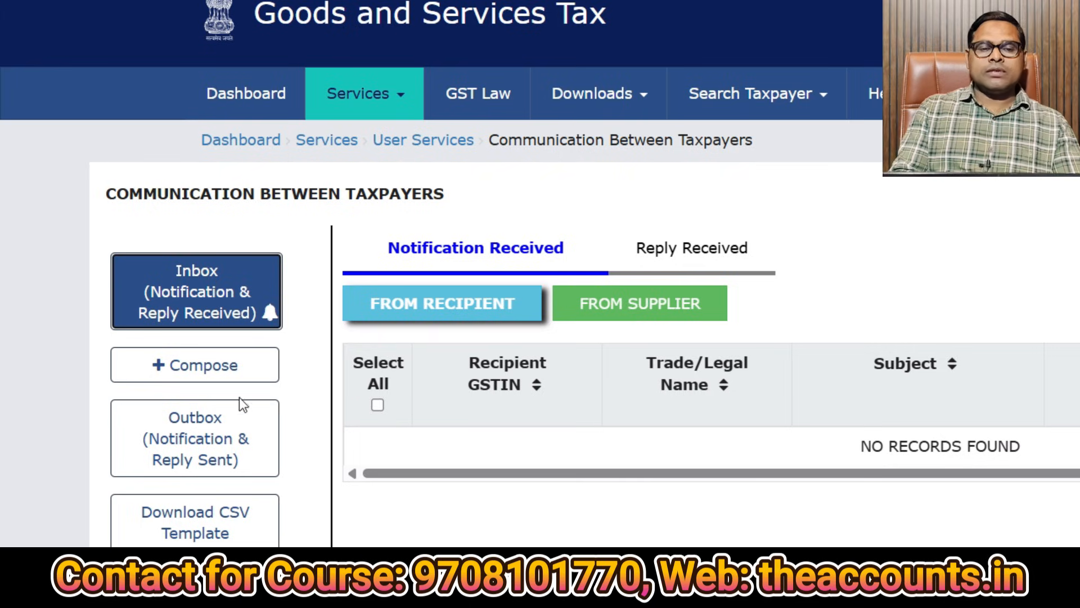
# Compose a new notification addressed to Supplier.
pyautogui.click(193, 372)
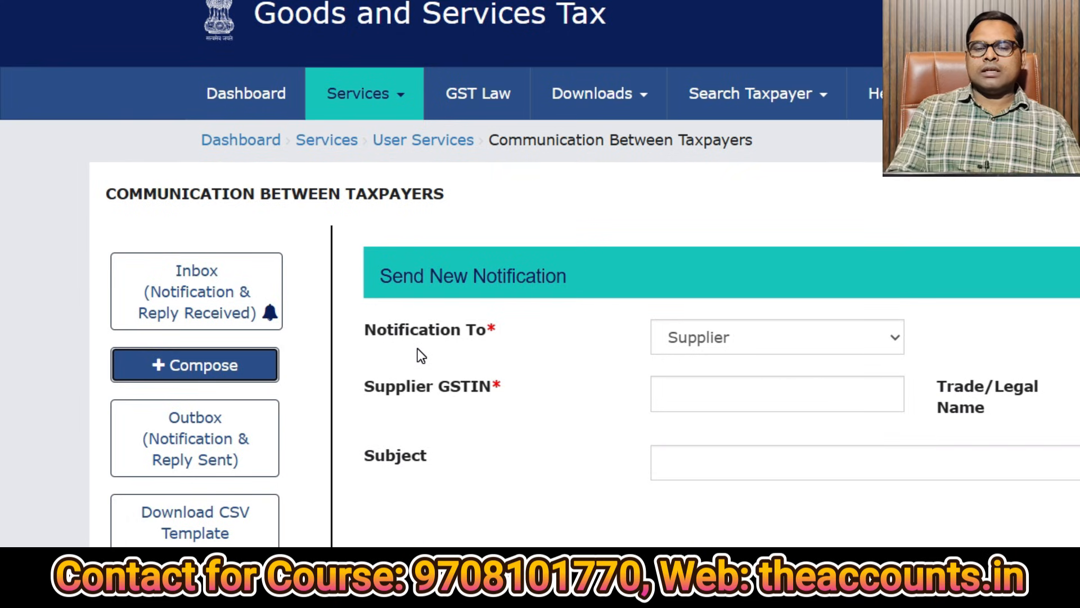
pyautogui.click(719, 351)
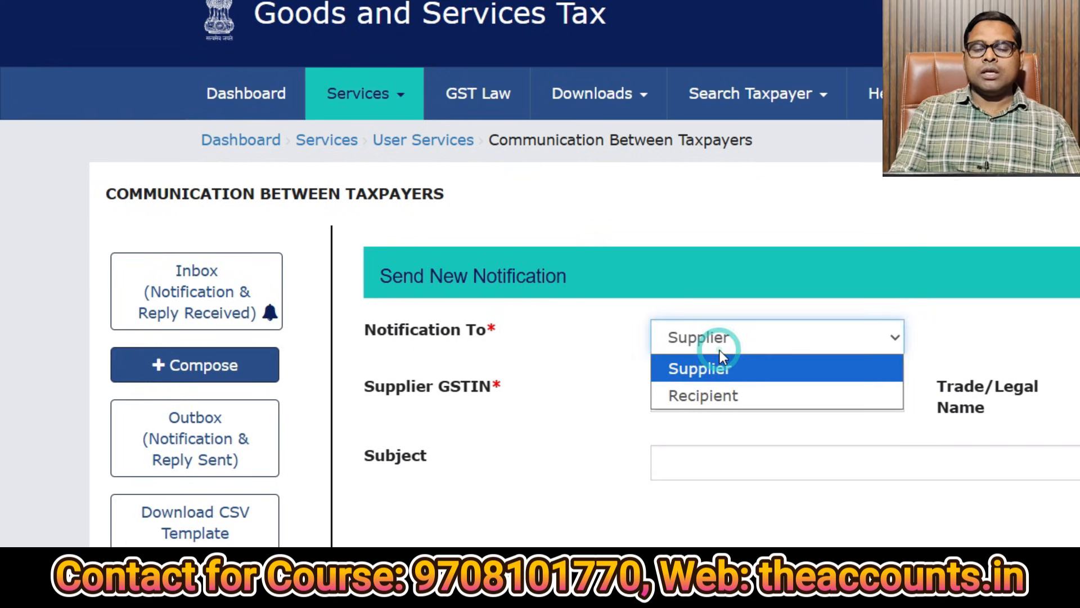
pyautogui.click(720, 394)
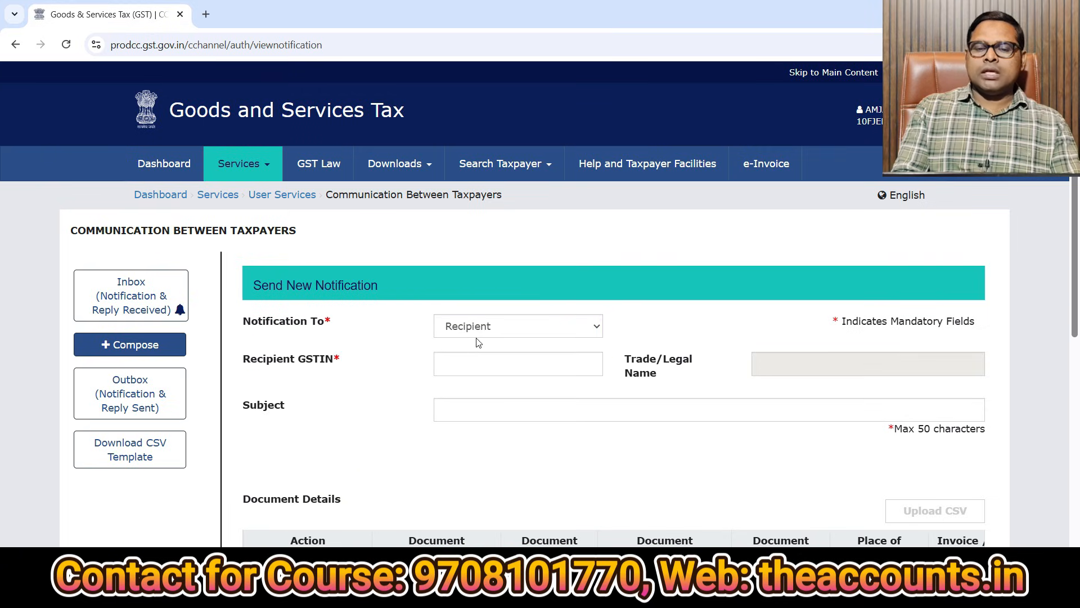
pyautogui.click(478, 335)
pyautogui.click(478, 347)
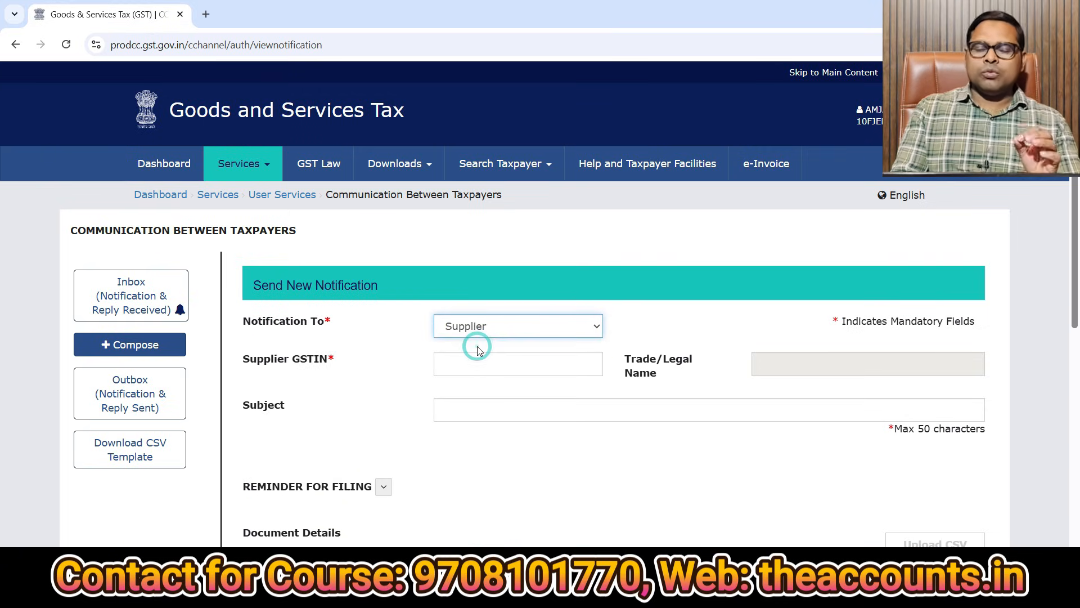
# Paste the supplier's GSTIN and enter the subject 'Invoice not showing in 2B'.
pyautogui.click(464, 361)
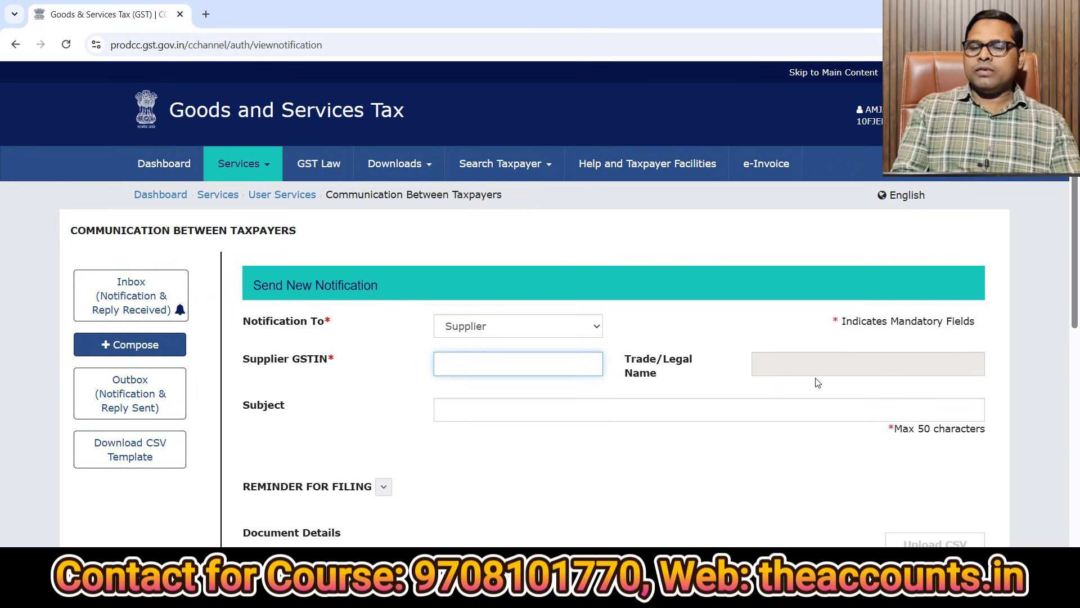
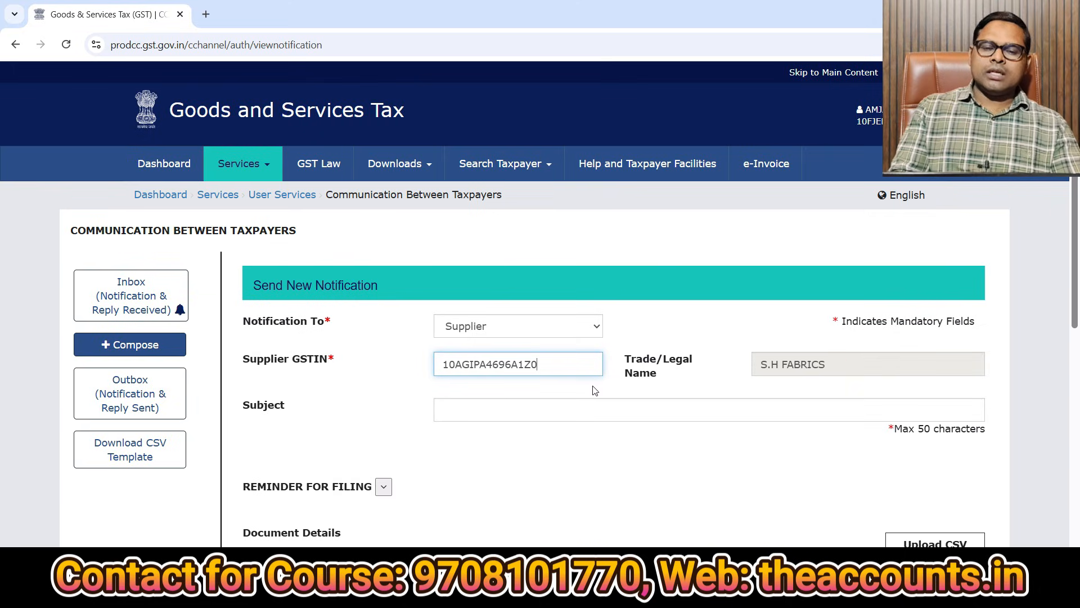
pyautogui.click(467, 409)
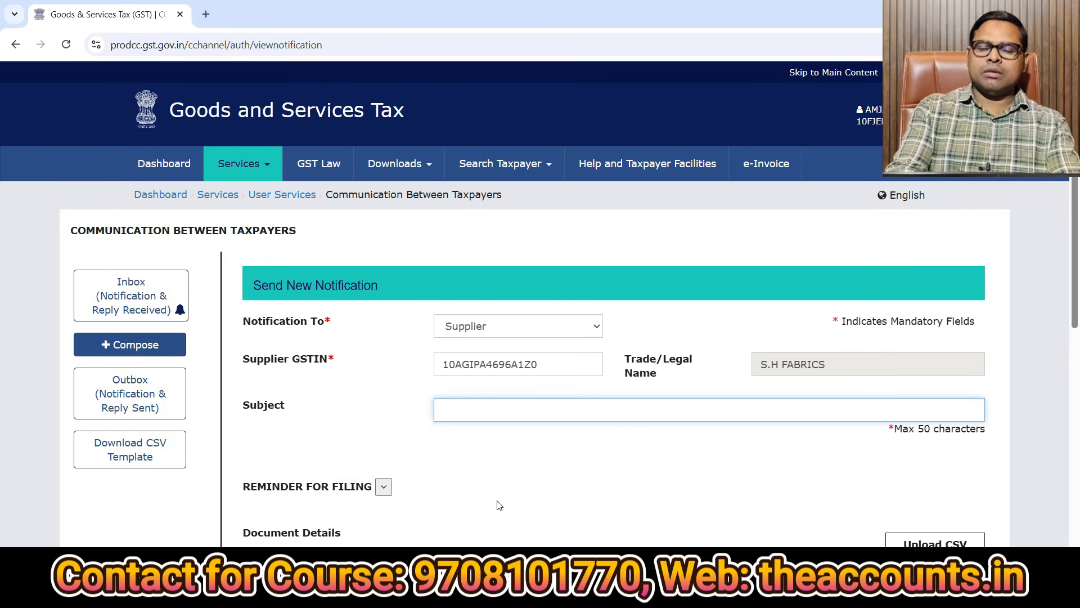
pyautogui.write('Invoice not showing in 2B')
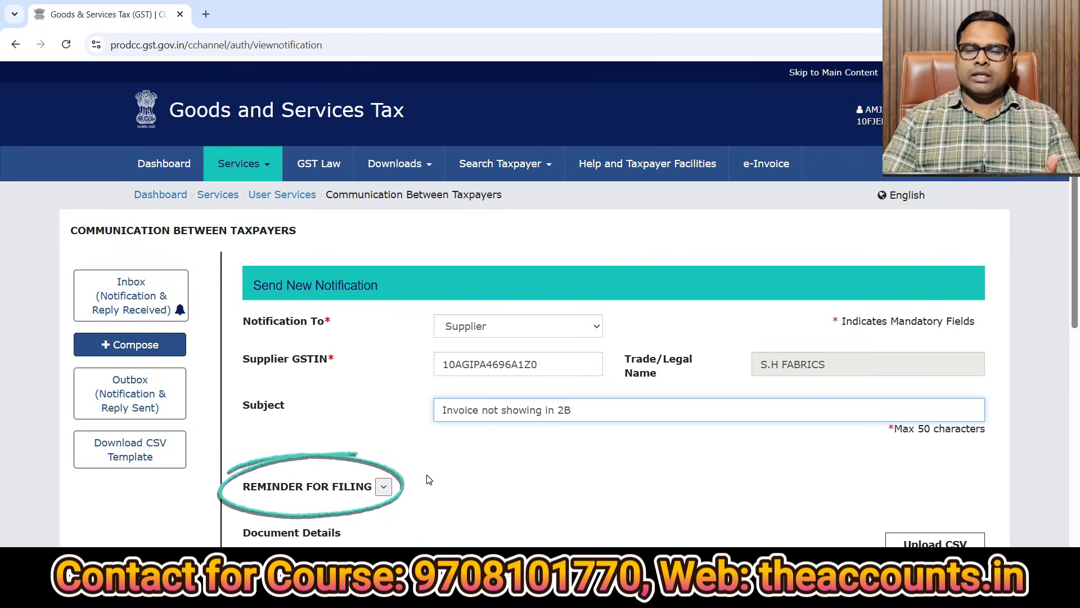
# Set Action required to File Missing Document and keep Invoice as the document type.
pyautogui.scroll(-2, 1075, 358)
pyautogui.moveTo(1075, 358); pyautogui.dragTo(1075, 433)
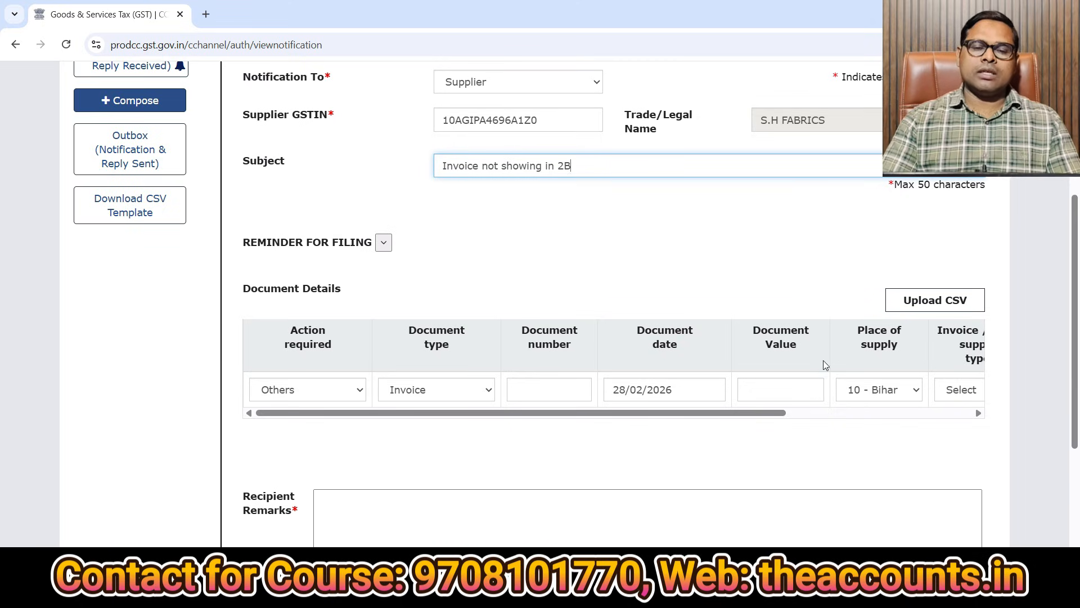
pyautogui.click(309, 390)
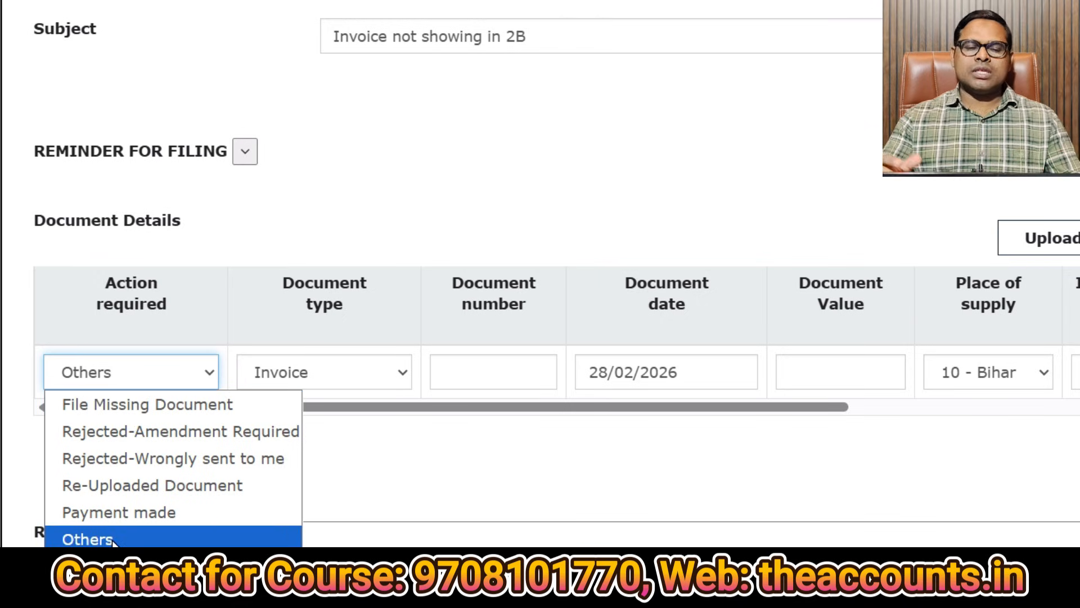
pyautogui.click(148, 407)
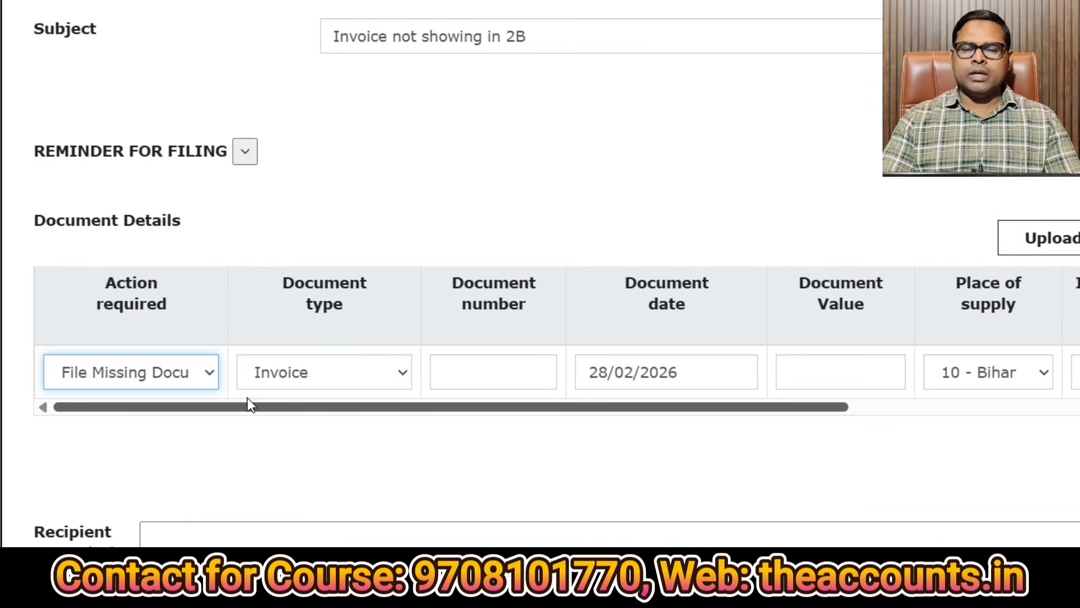
pyautogui.click(295, 377)
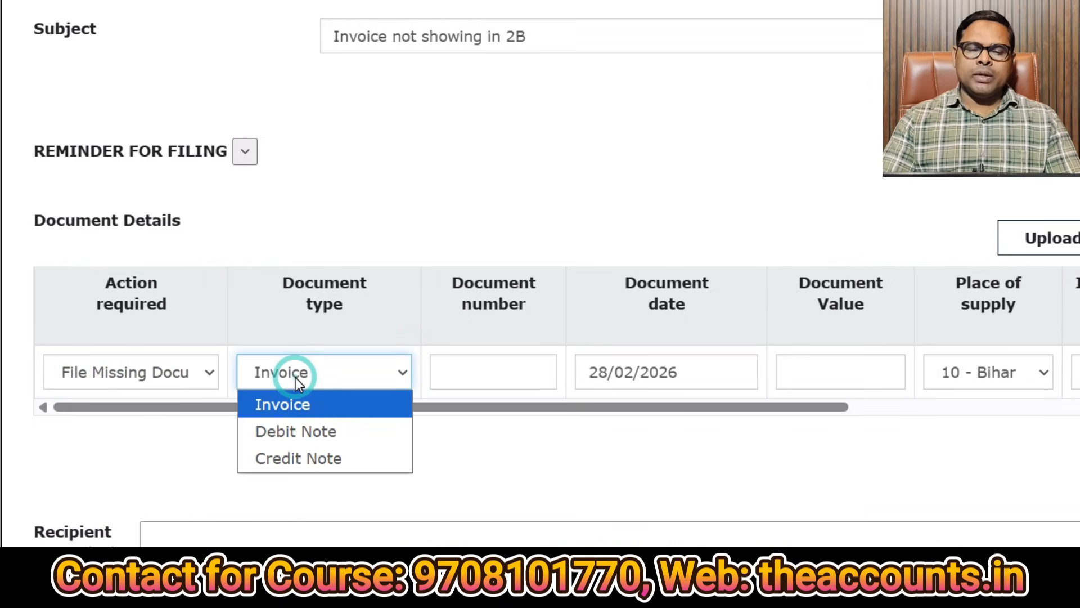
pyautogui.click(312, 408)
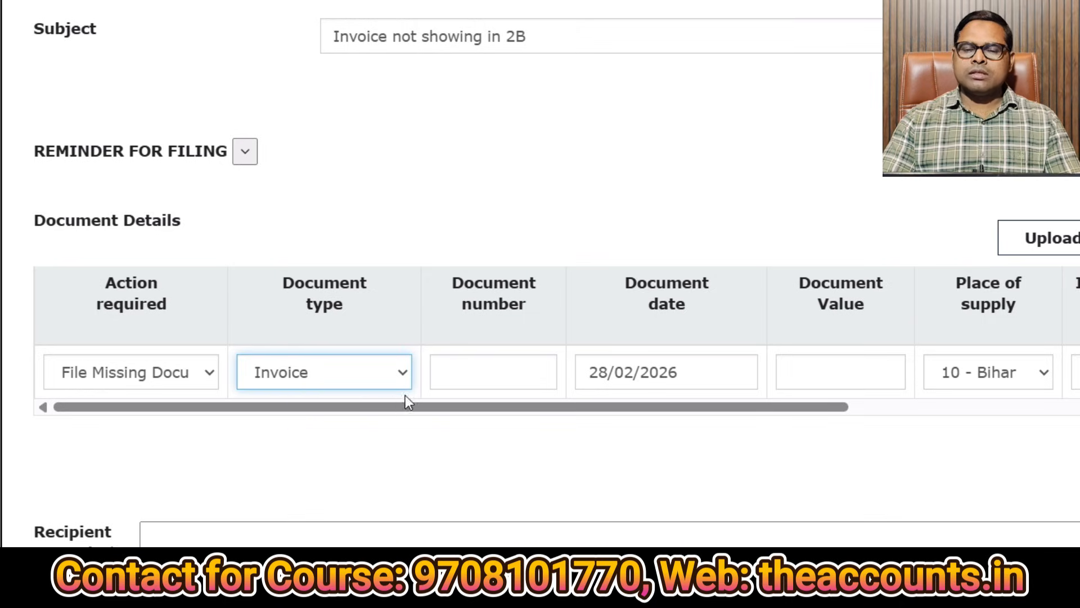
# Enter document number 125 with document date 02/02/2026.
pyautogui.click(465, 374)
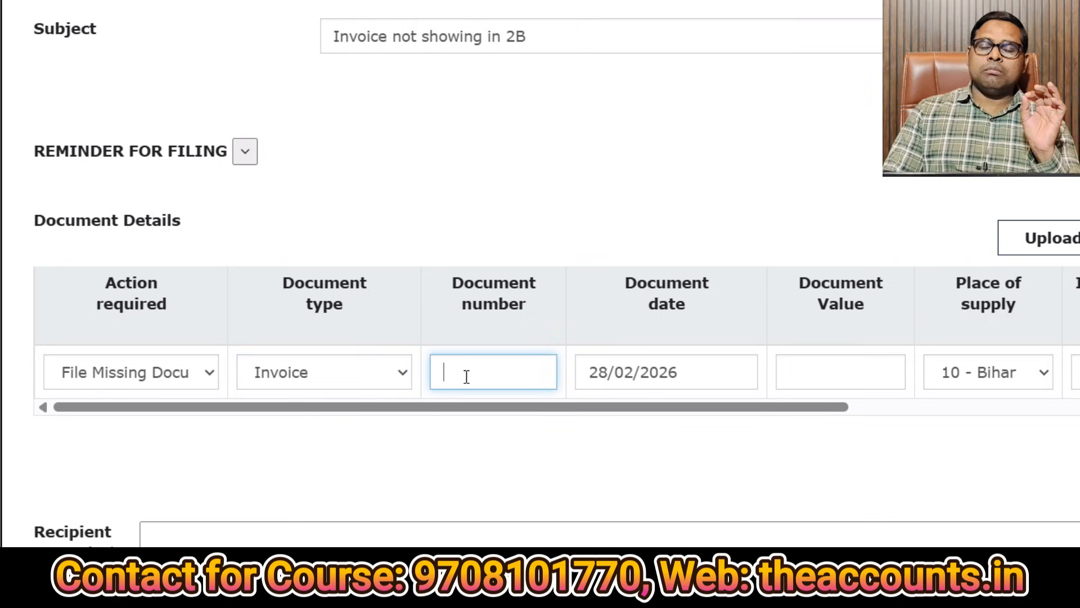
pyautogui.write('125')
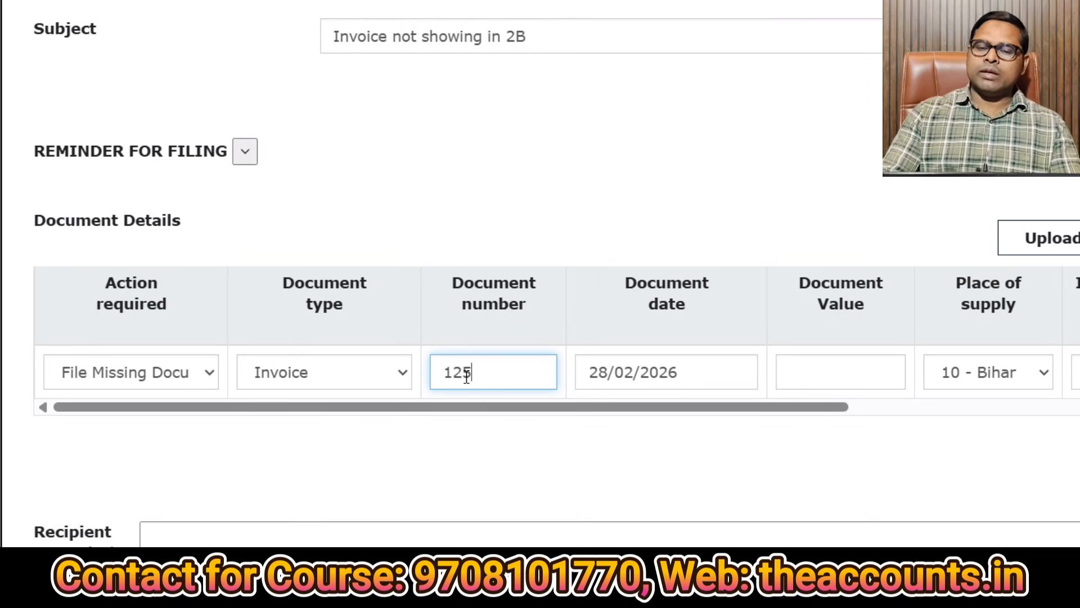
pyautogui.click(713, 370)
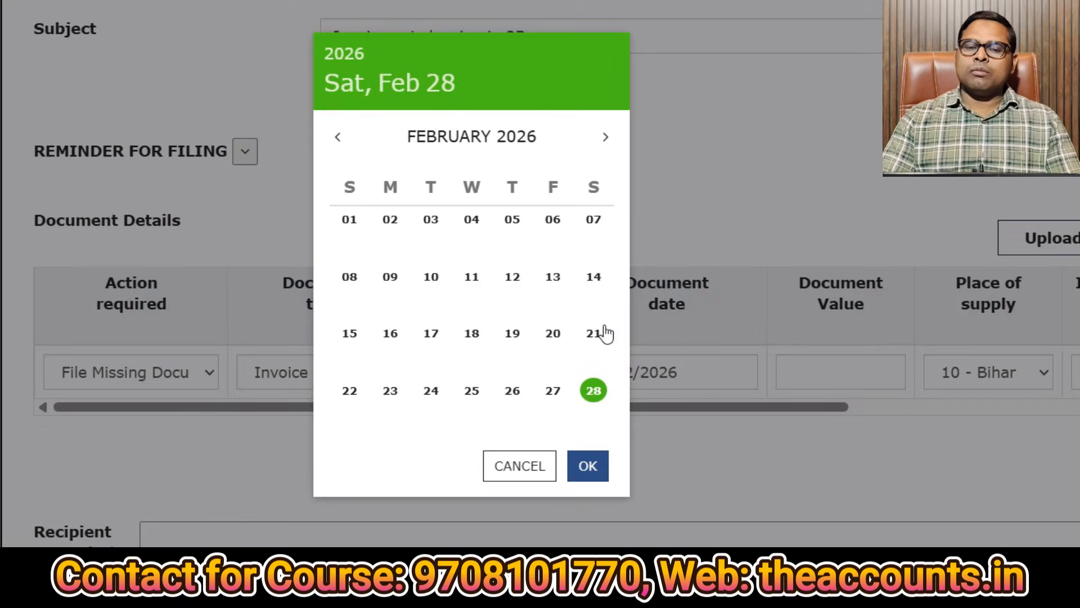
pyautogui.click(391, 220)
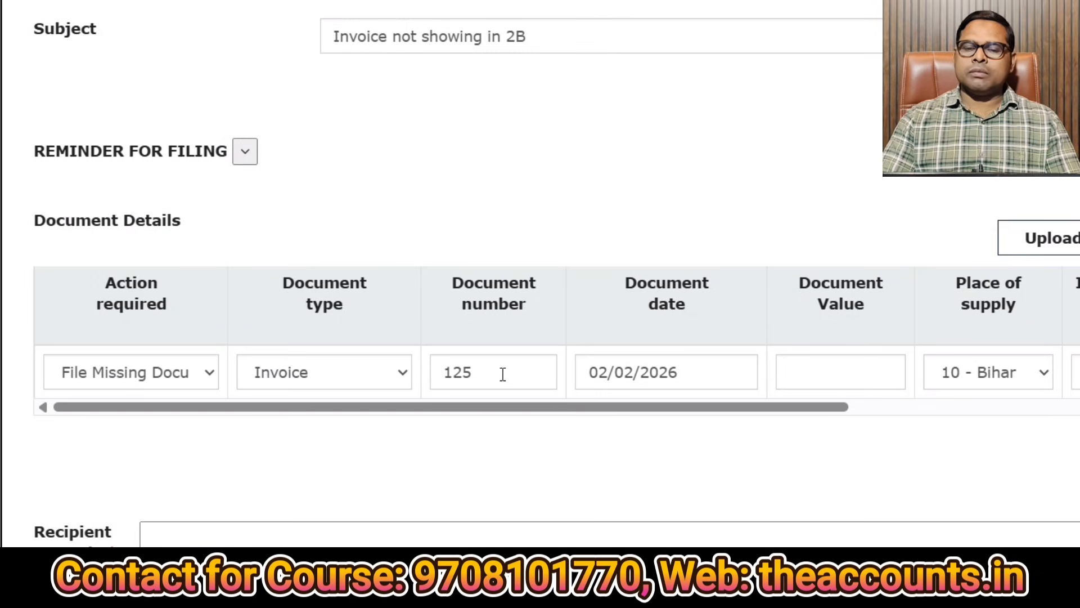
# Enter a document value of 10500 and set the invoice supply type to Regular.
pyautogui.click(846, 379)
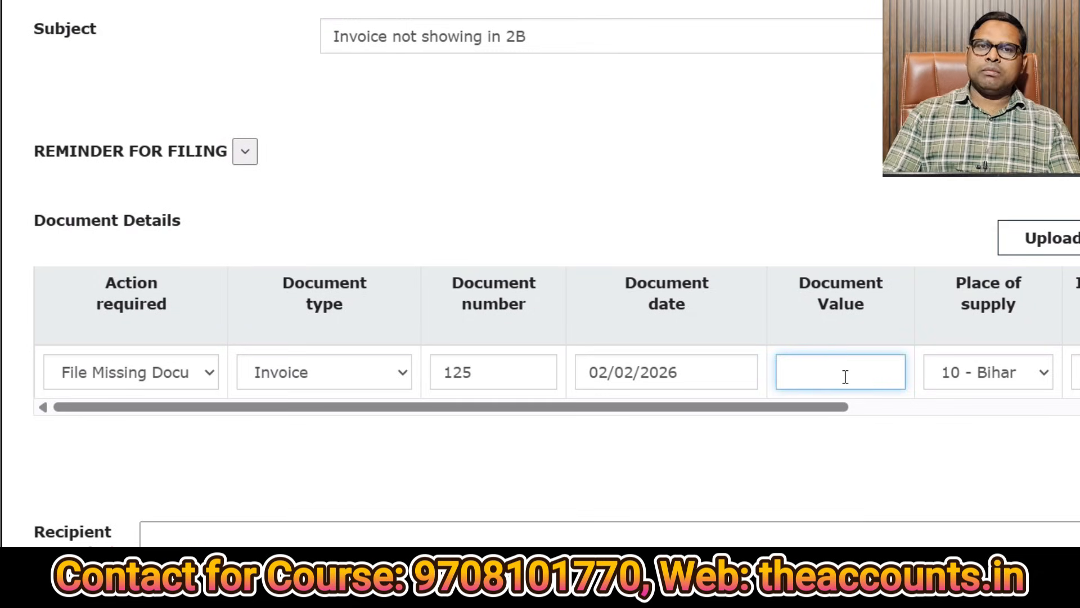
pyautogui.write('10500')
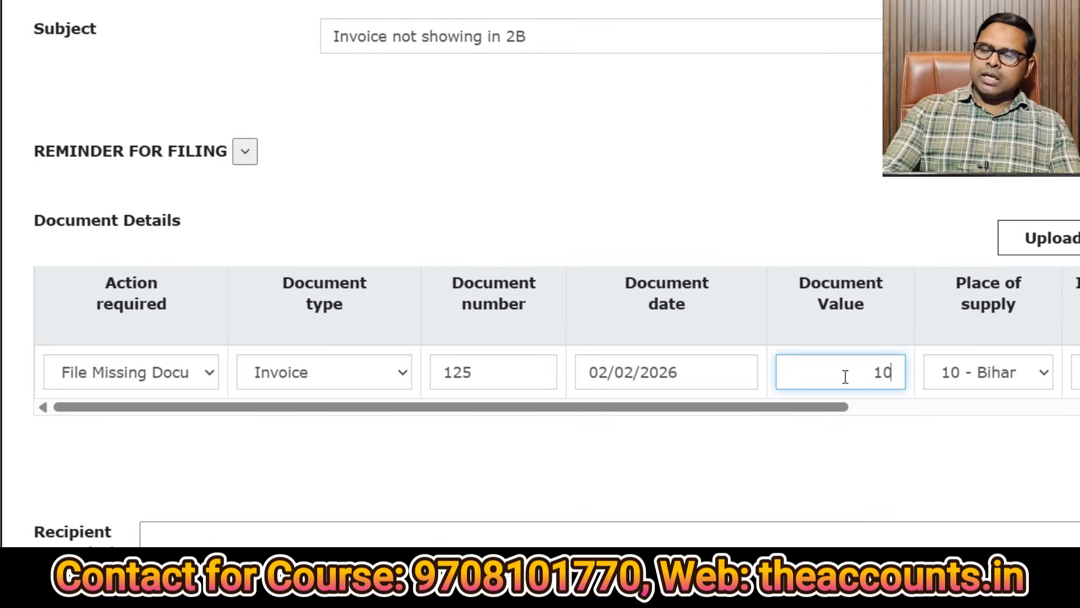
pyautogui.moveTo(796, 406); pyautogui.dragTo(1037, 434)
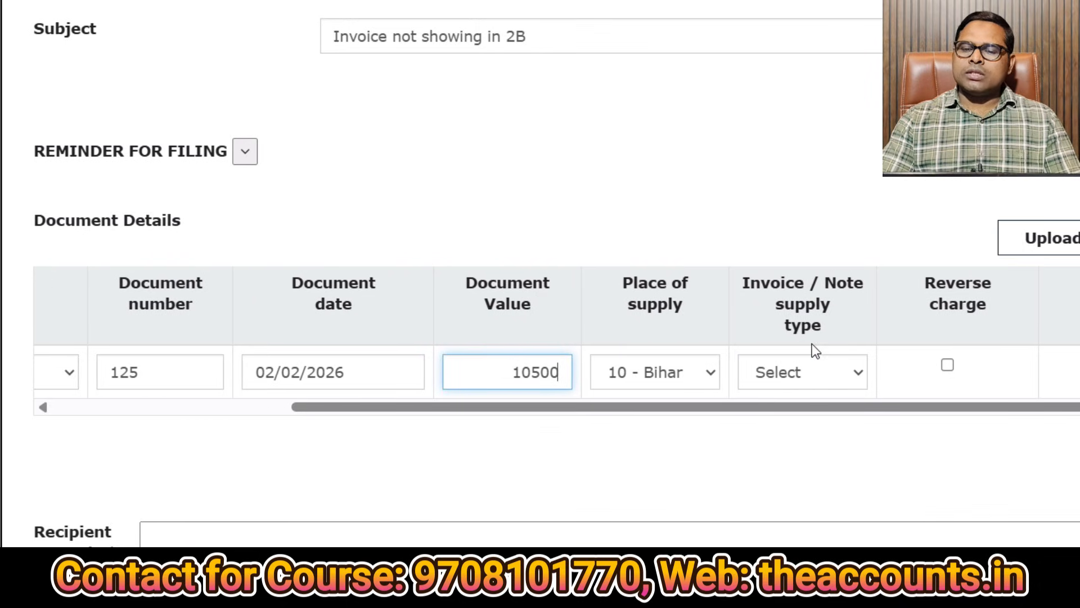
pyautogui.click(813, 371)
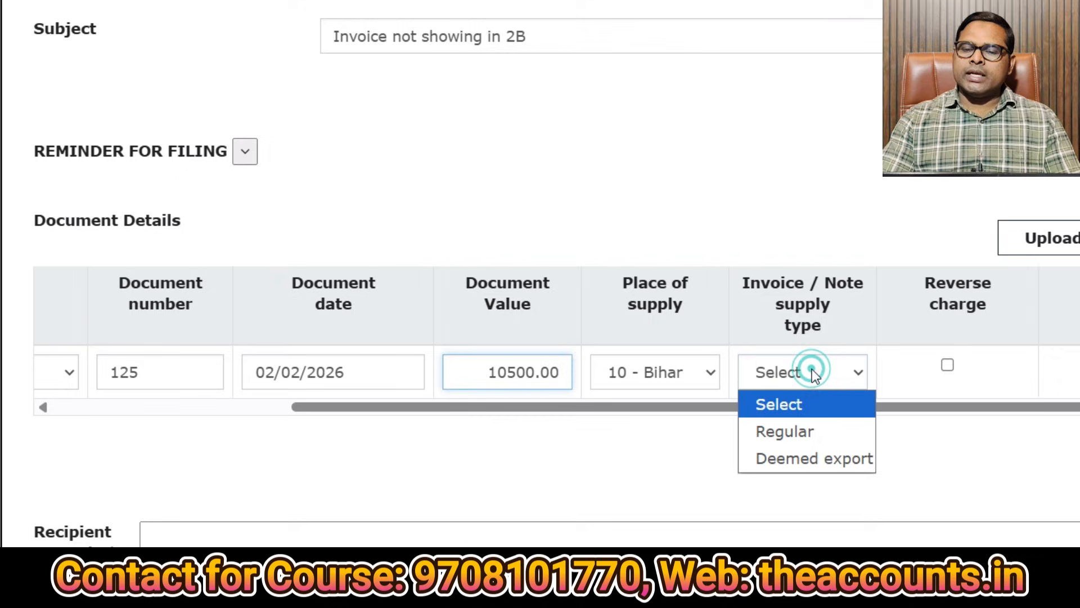
pyautogui.click(805, 433)
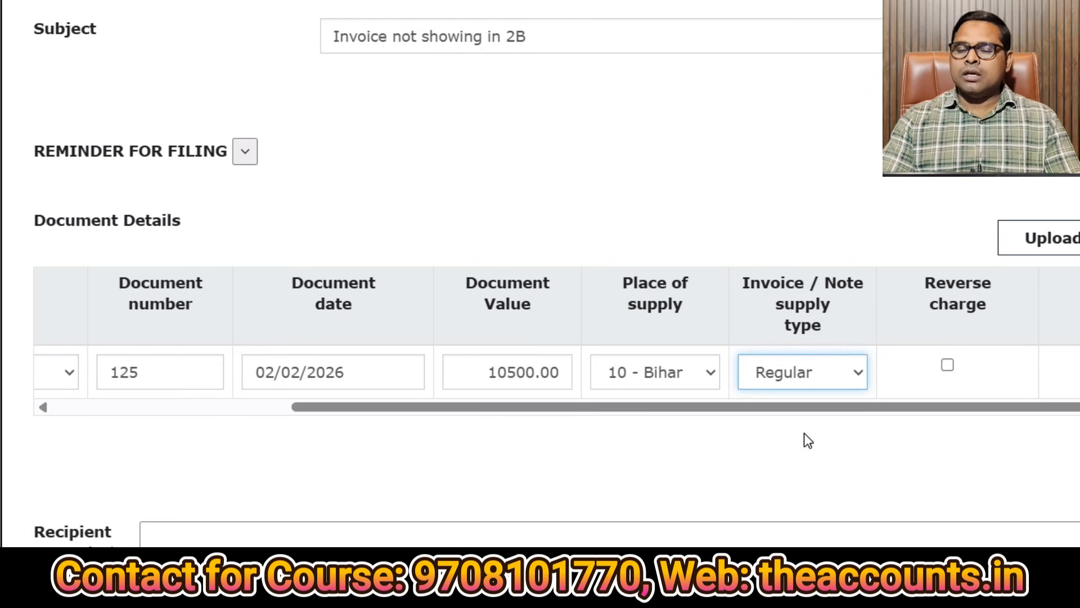
pyautogui.moveTo(880, 407); pyautogui.dragTo(979, 405)
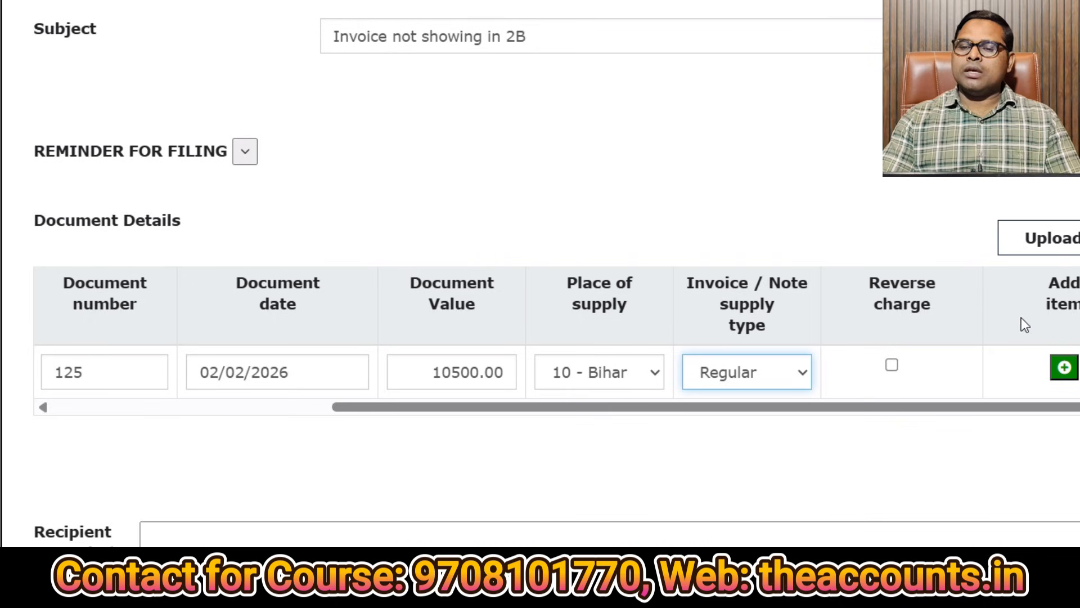
pyautogui.click(915, 383)
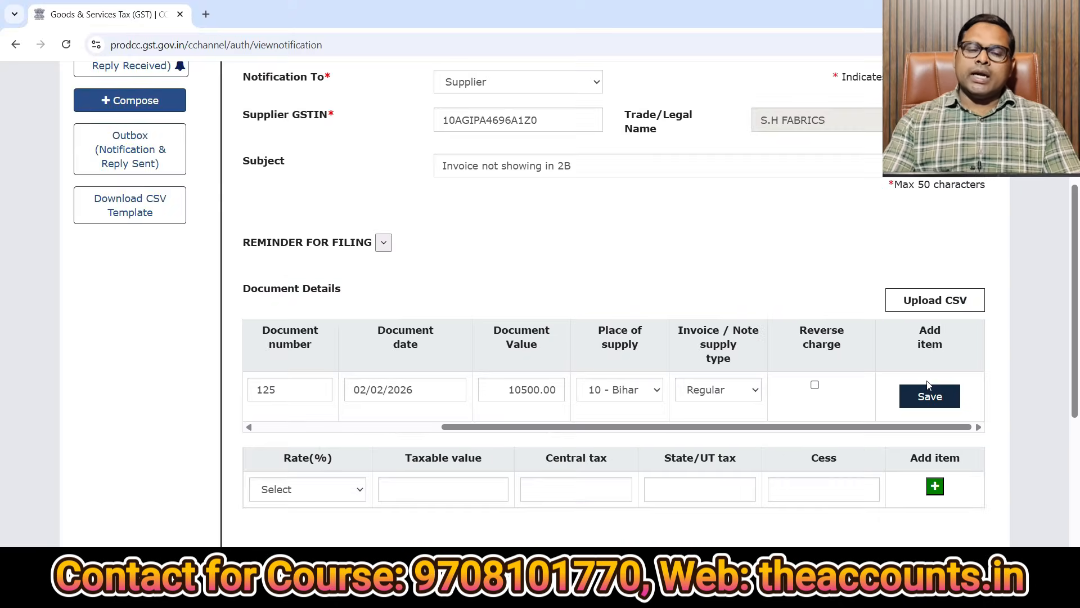
pyautogui.click(309, 488)
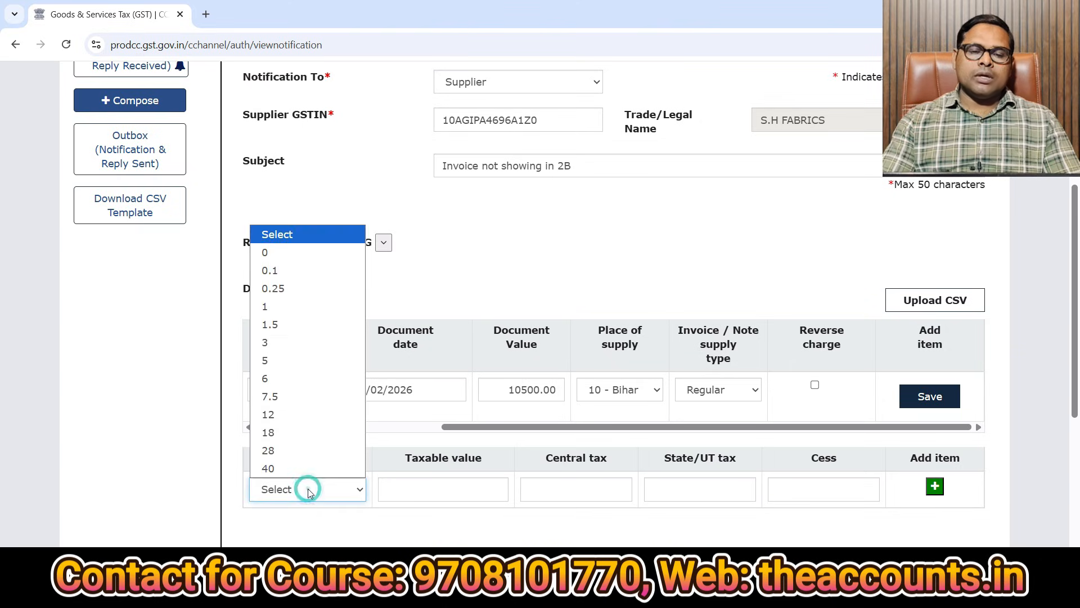
pyautogui.click(284, 362)
pyautogui.click(406, 483)
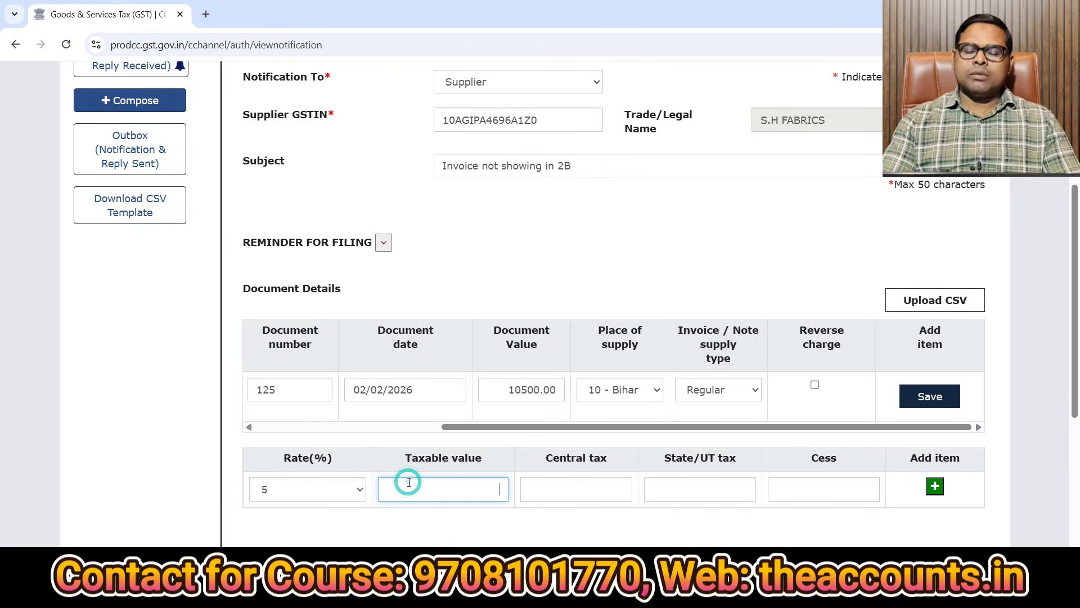
pyautogui.write('10000')
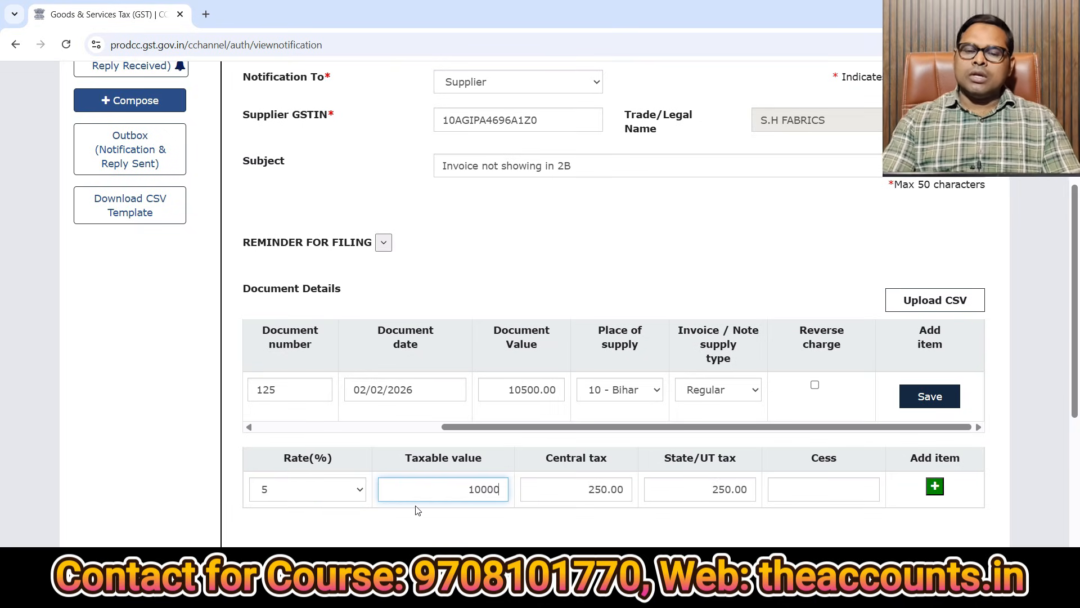
pyautogui.click(476, 521)
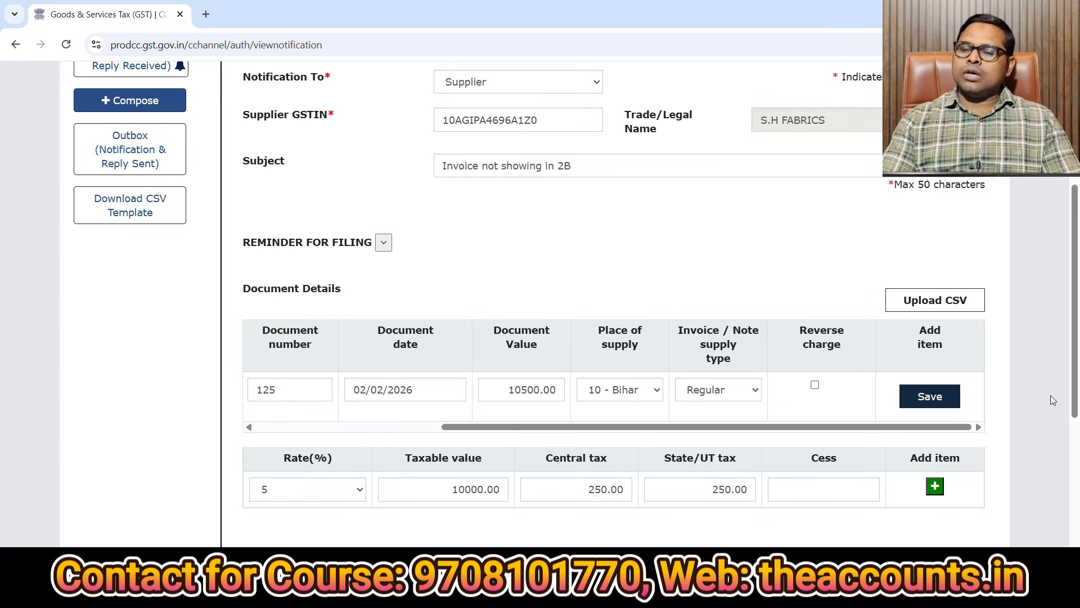
pyautogui.moveTo(1075, 391); pyautogui.dragTo(1077, 432)
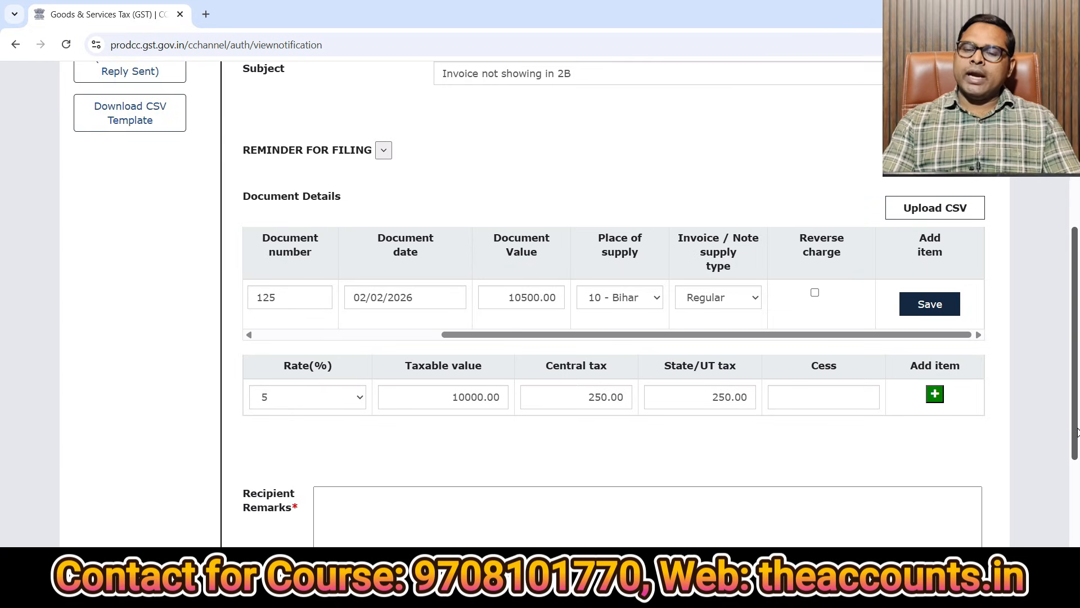
pyautogui.click(346, 499)
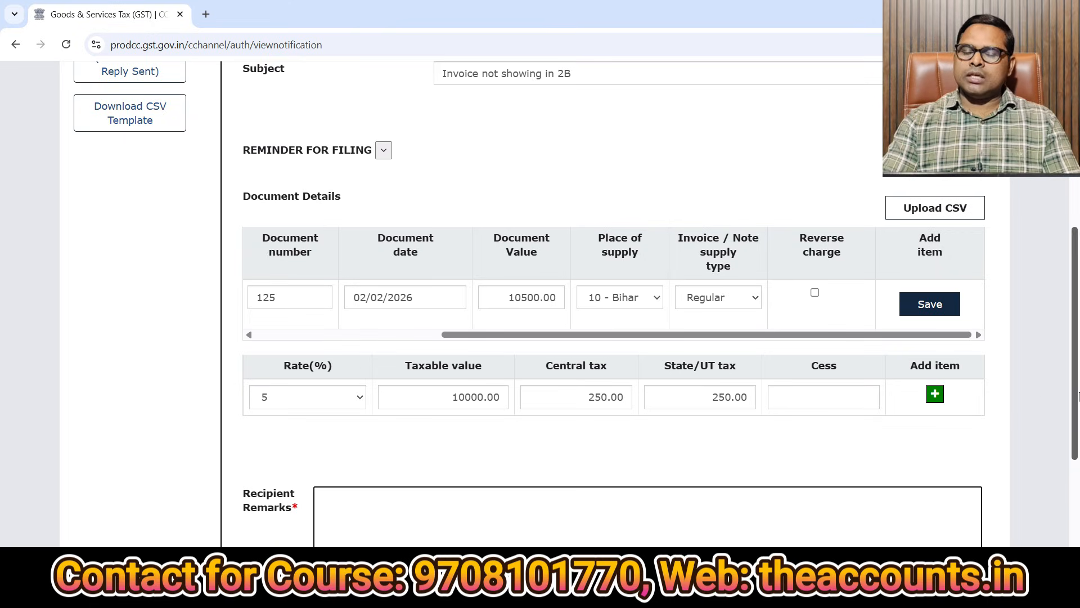
pyautogui.scroll(-2, 1068, 394)
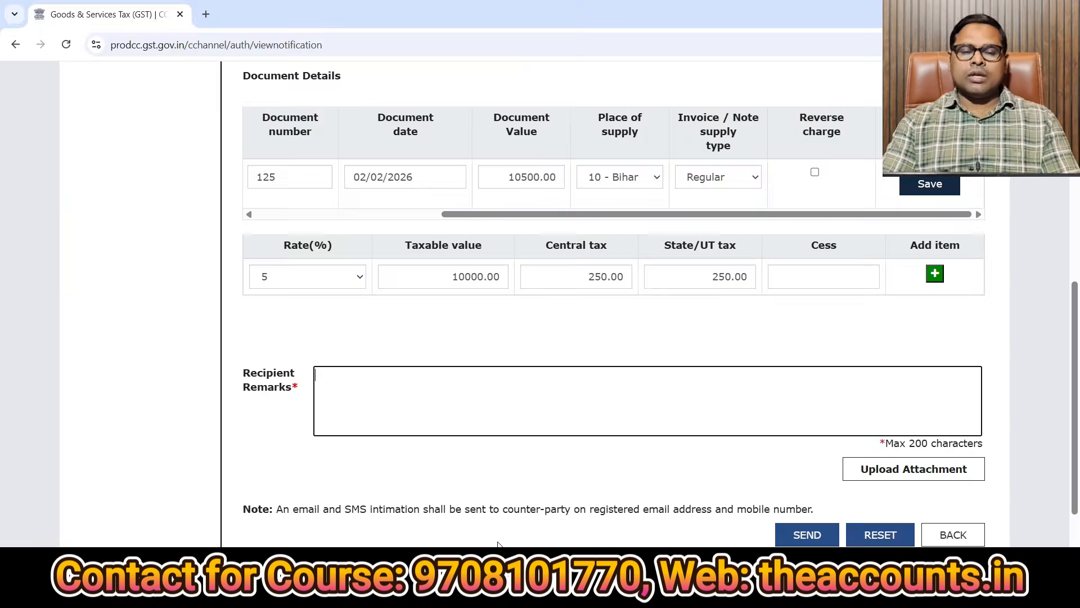
# Review the 5% item line, leaving the Recipient Remarks box empty.
pyautogui.hotkey('ctrl', '1')
pyautogui.click(275, 496)
pyautogui.moveTo(335, 526); pyautogui.dragTo(387, 530)
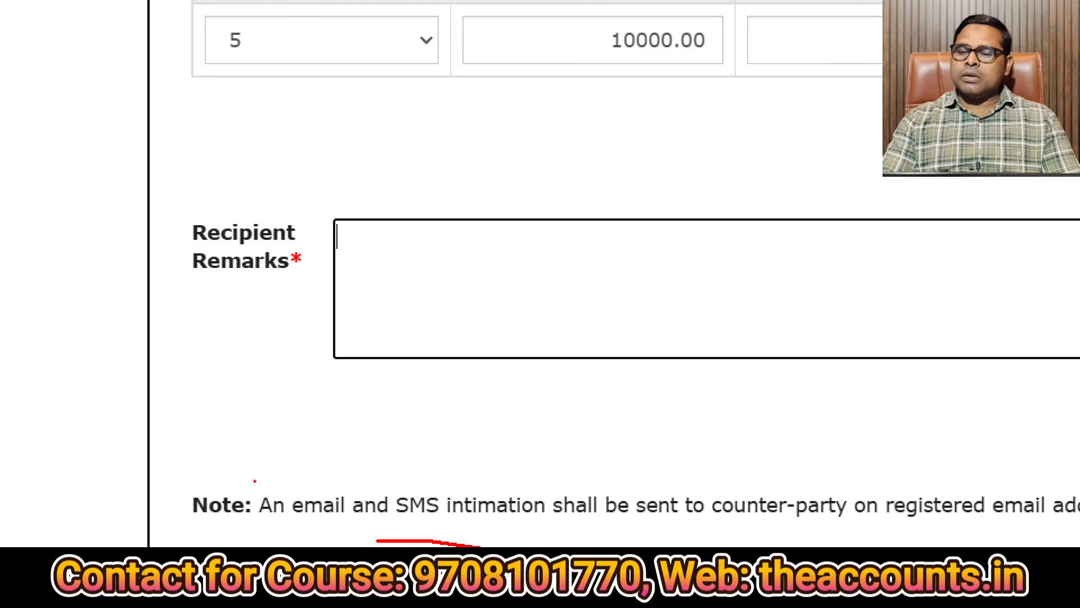
pyautogui.moveTo(1052, 545)
pyautogui.mouseDown()
pyautogui.moveTo(1077, 485)
pyautogui.moveTo(779, 543)
pyautogui.mouseUp()
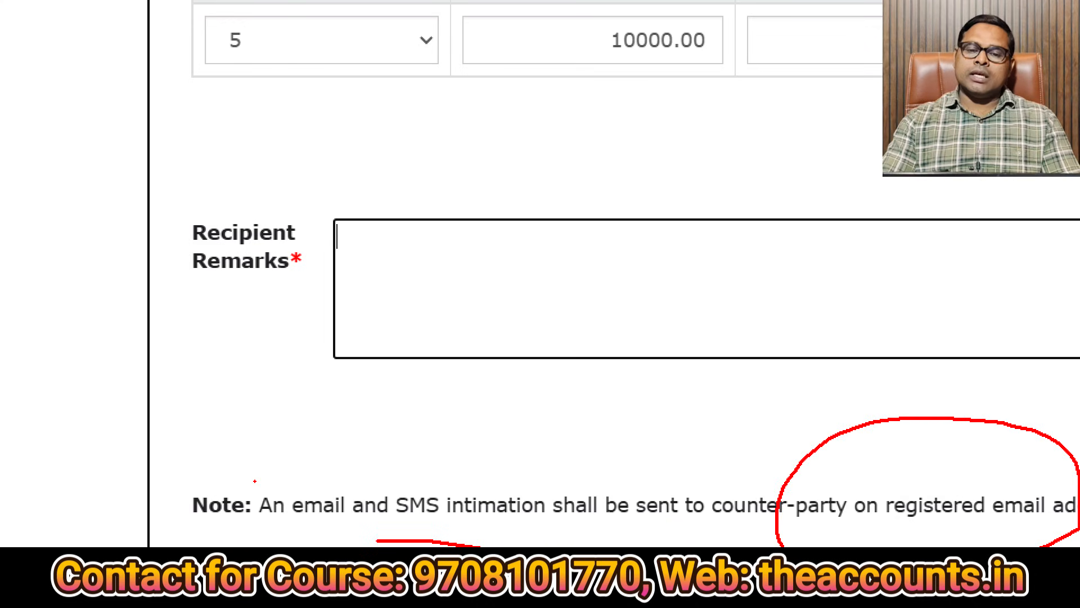
pyautogui.moveTo(422, 535); pyautogui.dragTo(839, 524)
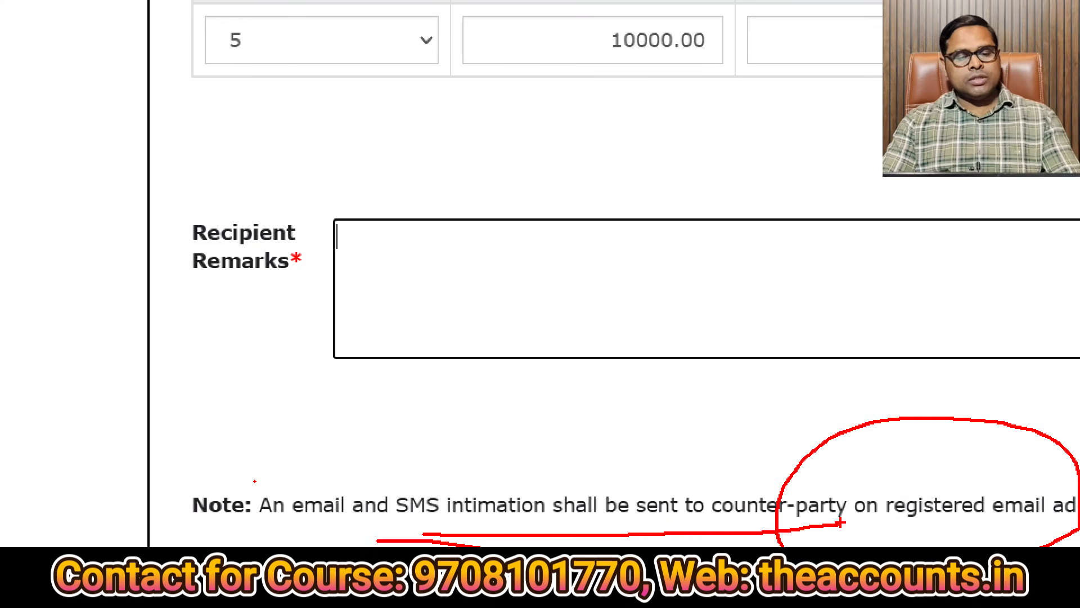
pyautogui.press('Escape')
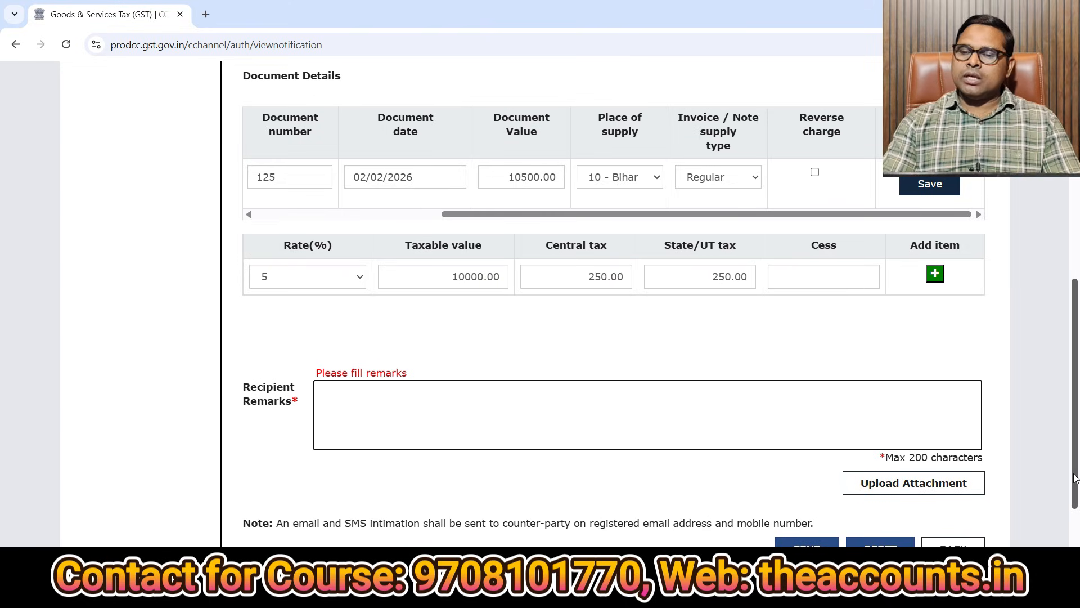
# Check the Notification Received inbox, which lists no records.
pyautogui.moveTo(1077, 481); pyautogui.dragTo(1077, 264)
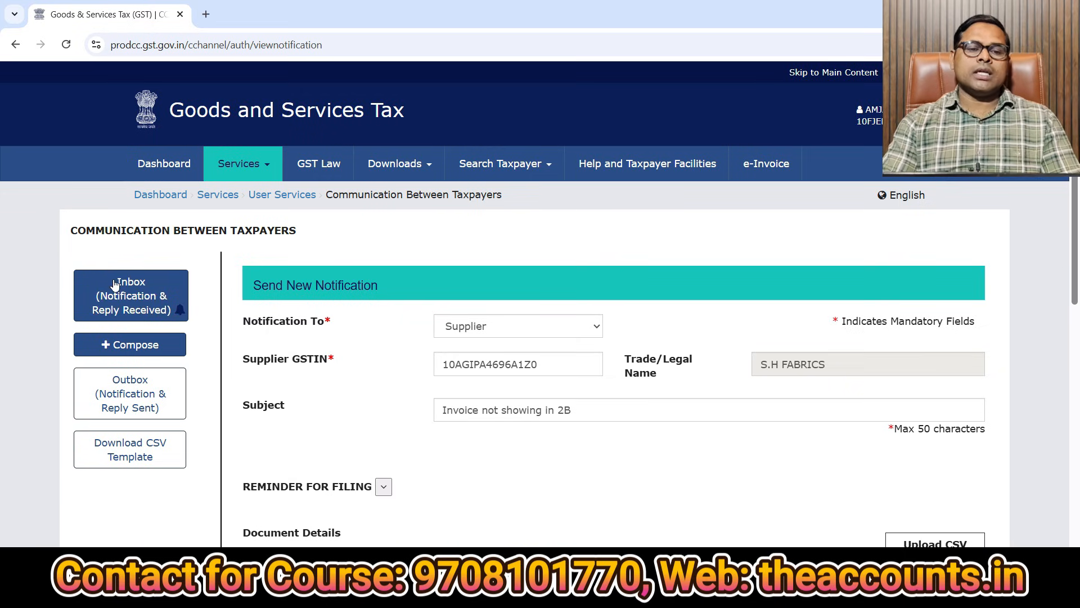
pyautogui.click(128, 299)
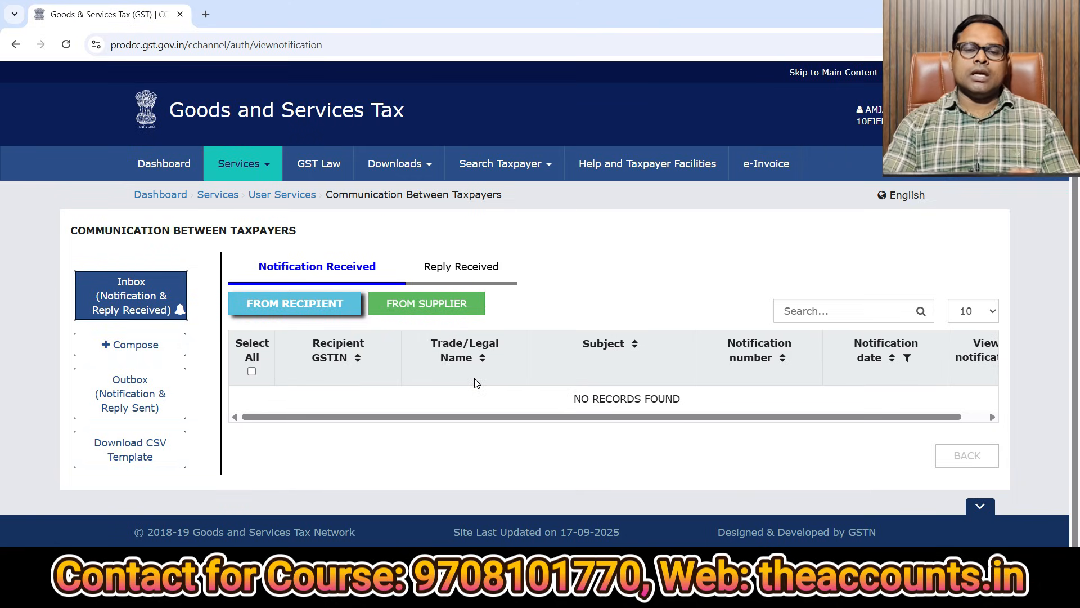
# Start a fresh notification addressed to Recipient and paste the recipient's GSTIN.
pyautogui.click(134, 347)
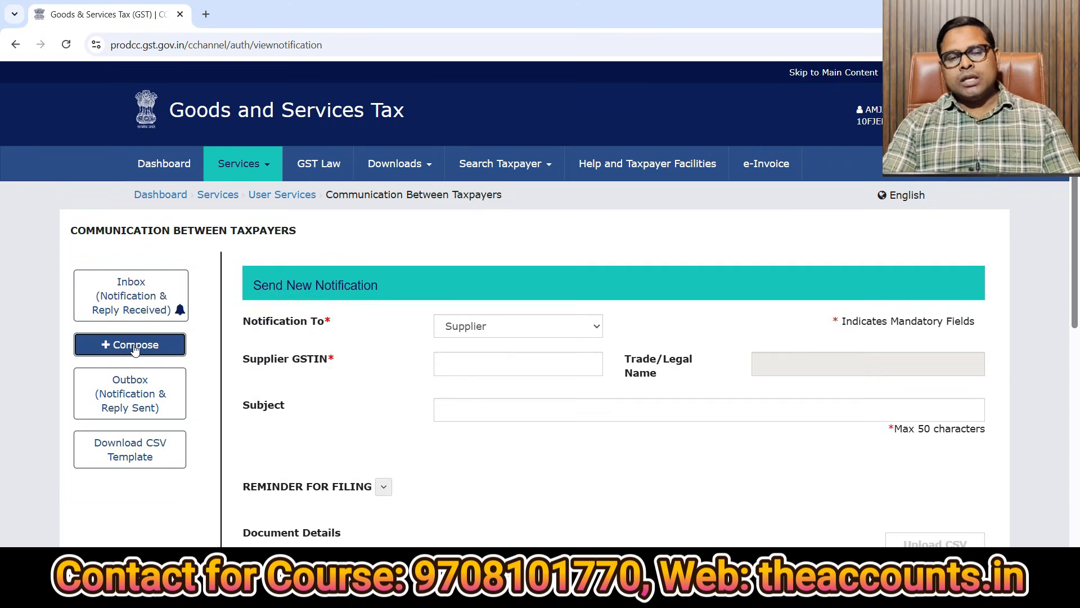
pyautogui.click(473, 336)
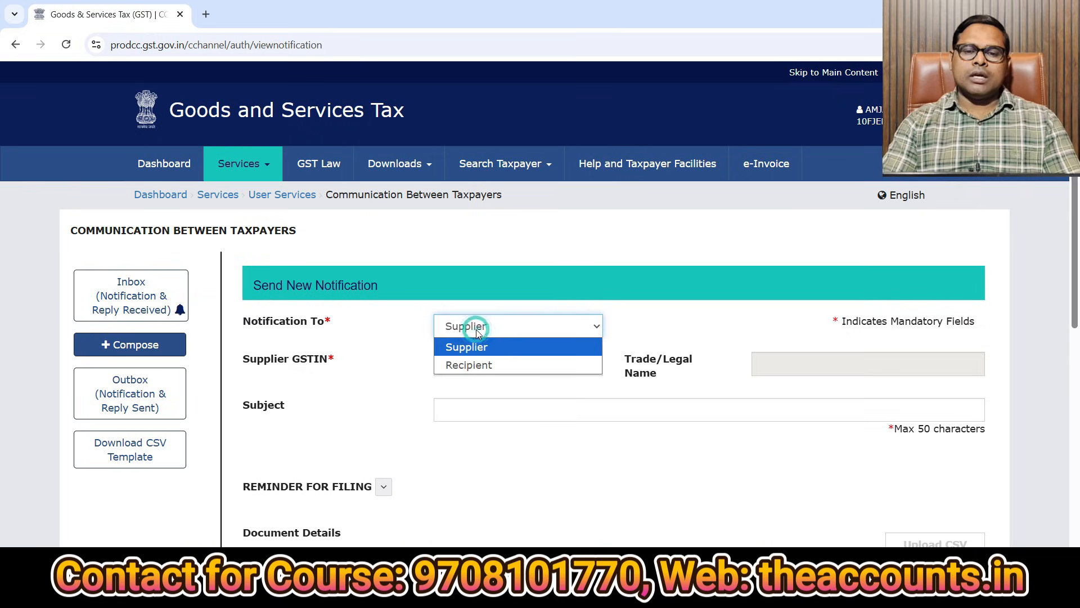
pyautogui.click(477, 361)
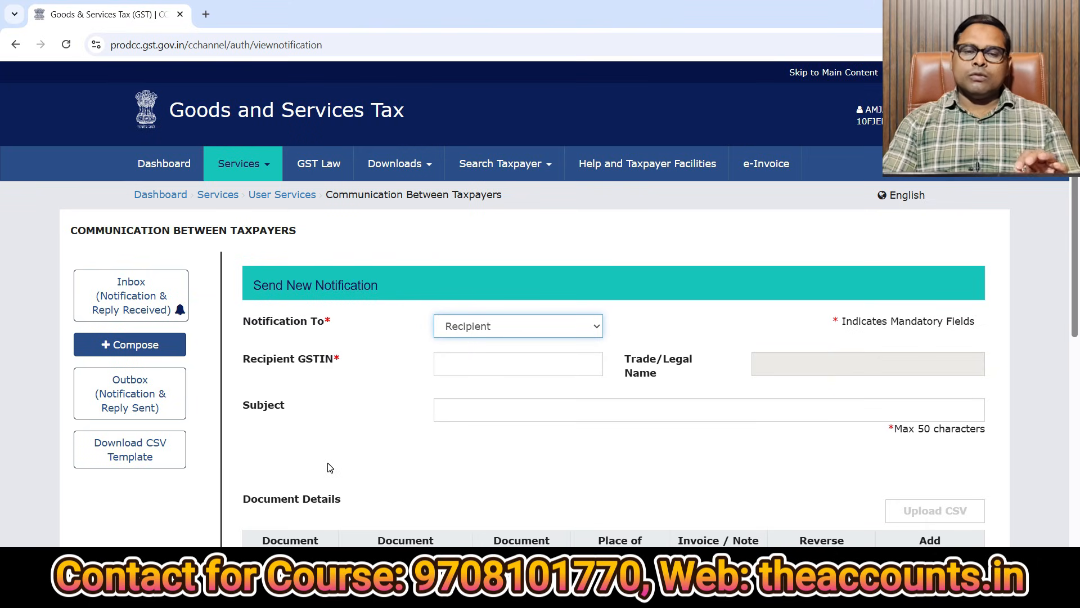
pyautogui.click(471, 366)
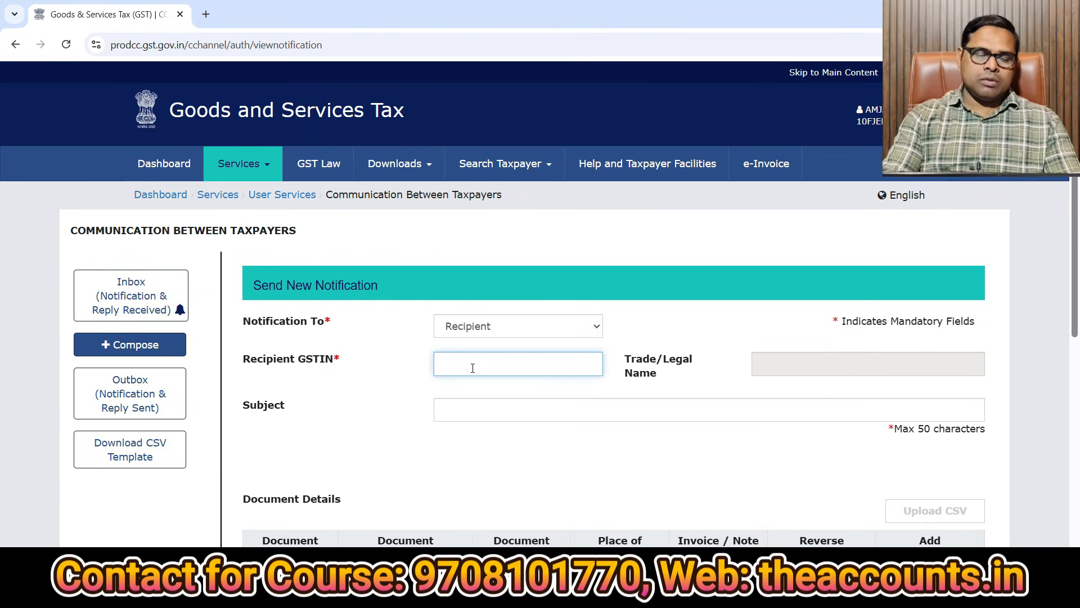
# Mark the action as Payment not received for Invoice number 100.
pyautogui.scroll(-5, 296, 392)
pyautogui.click(296, 393)
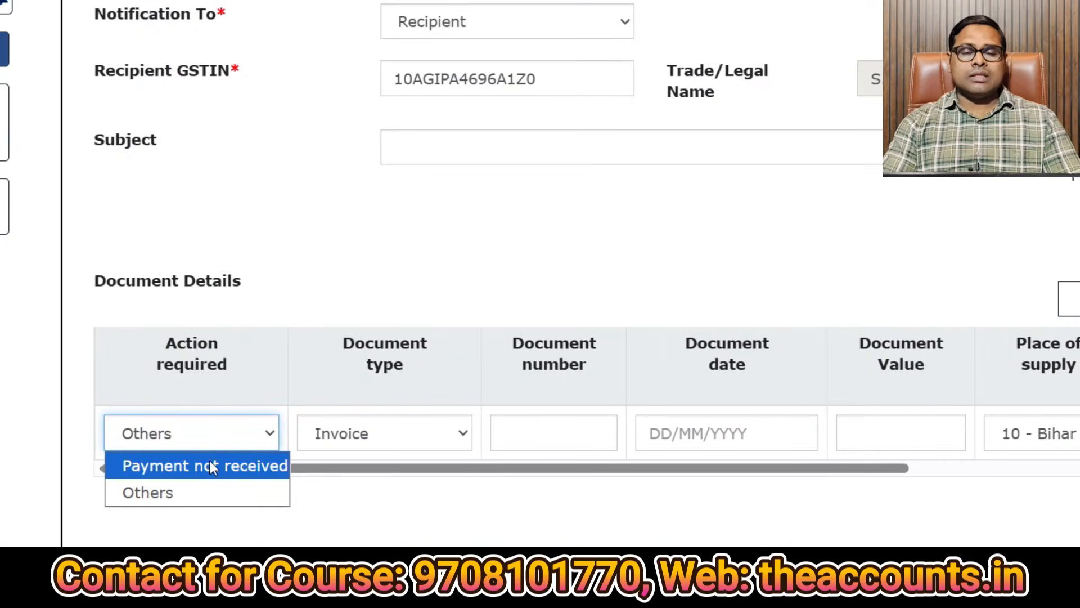
pyautogui.click(176, 465)
pyautogui.click(387, 433)
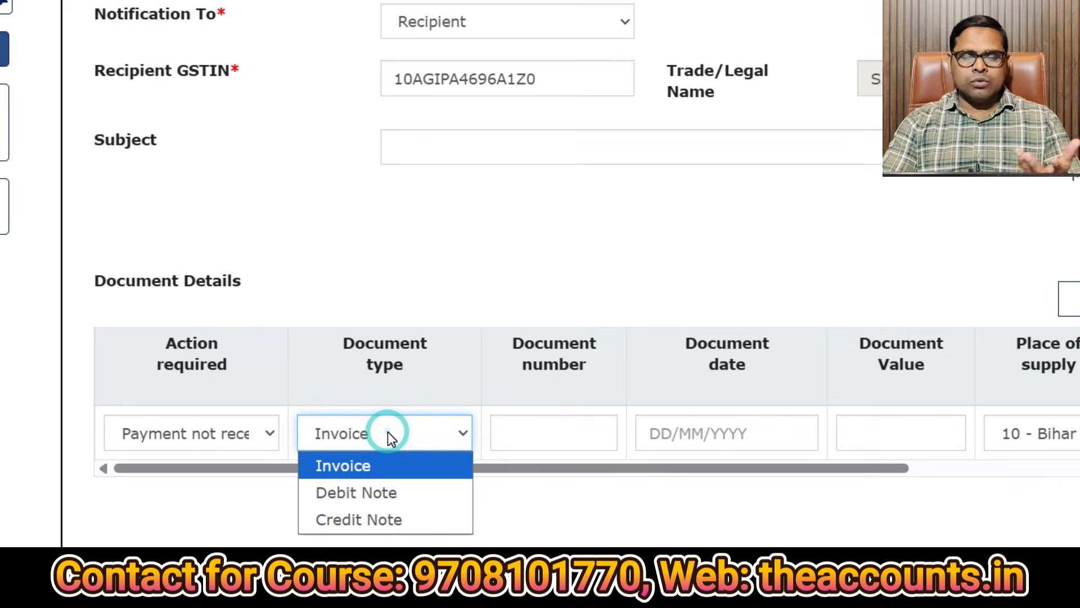
pyautogui.click(526, 434)
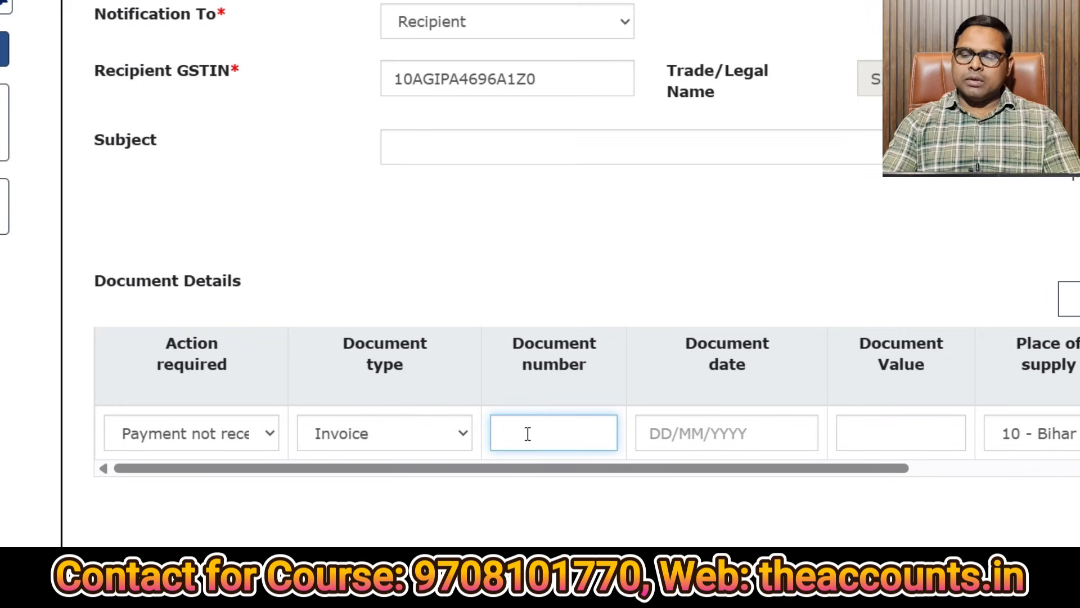
pyautogui.write('100')
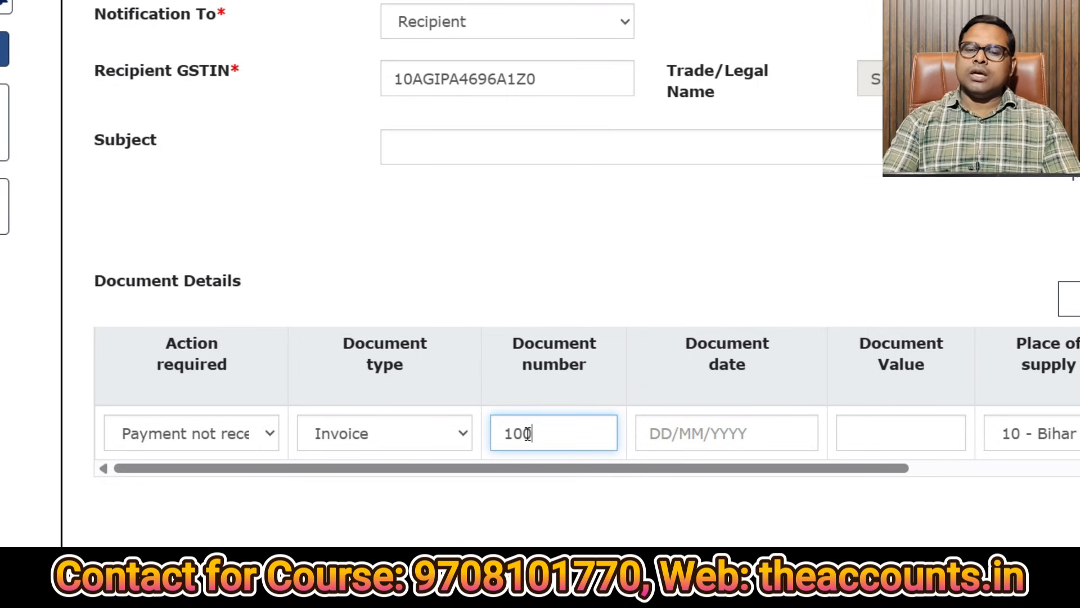
# Set the document date to 28/02/2026 and the document value to 10500.
pyautogui.click(714, 445)
pyautogui.click(650, 525)
pyautogui.click(883, 437)
pyautogui.write('10500')
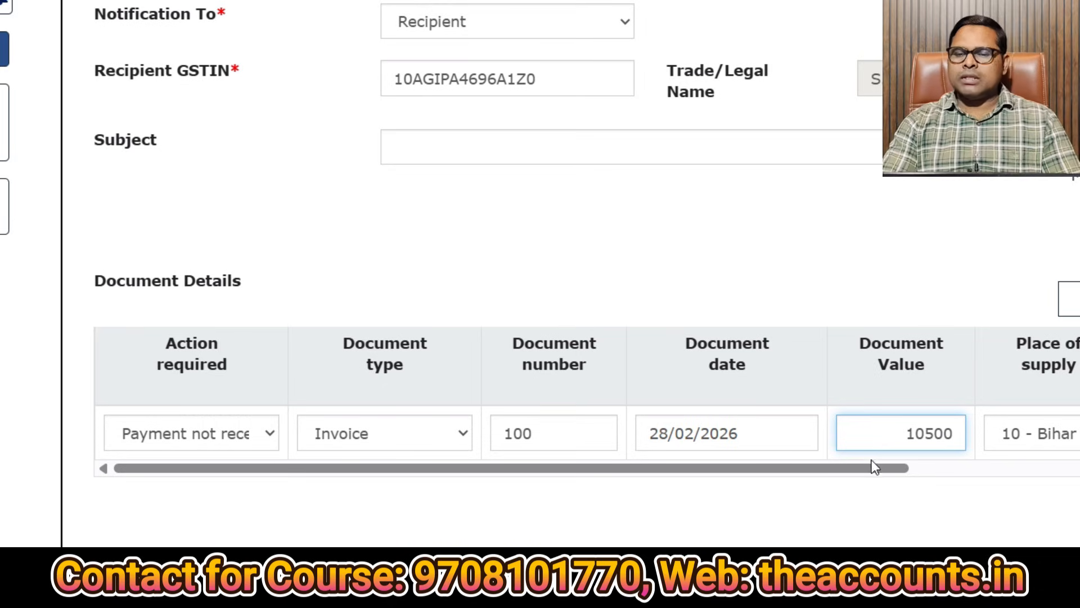
pyautogui.moveTo(873, 471); pyautogui.dragTo(1079, 475)
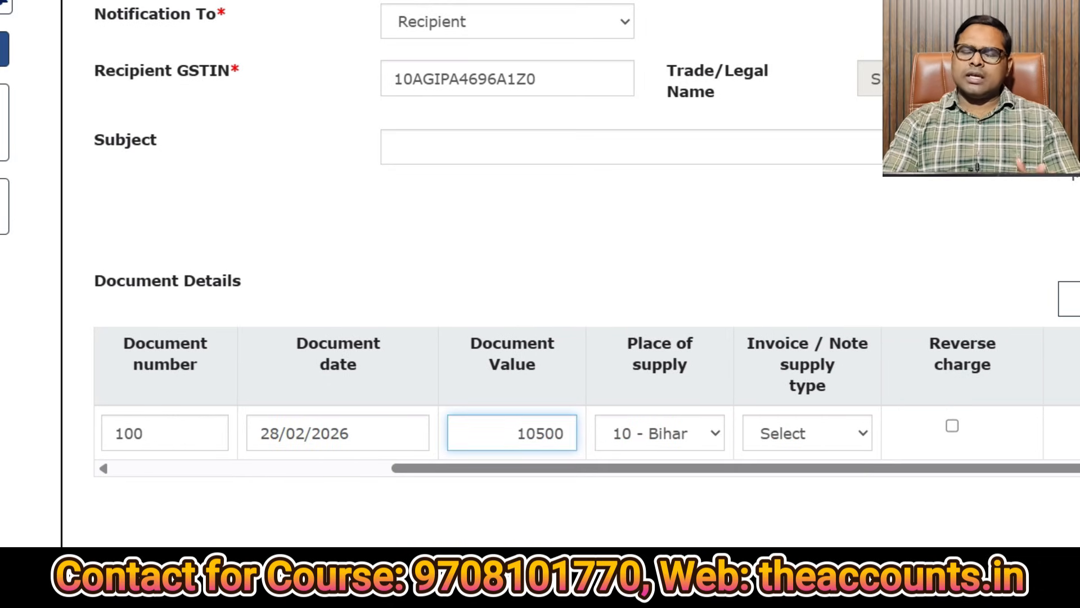
pyautogui.scroll(-4, 762, 402)
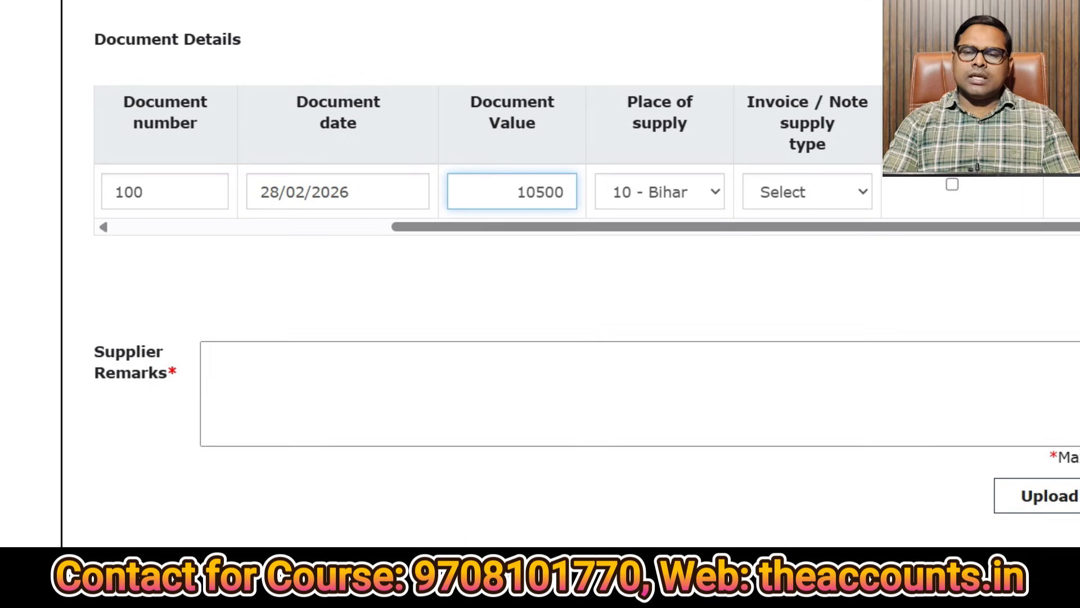
pyautogui.click(761, 402)
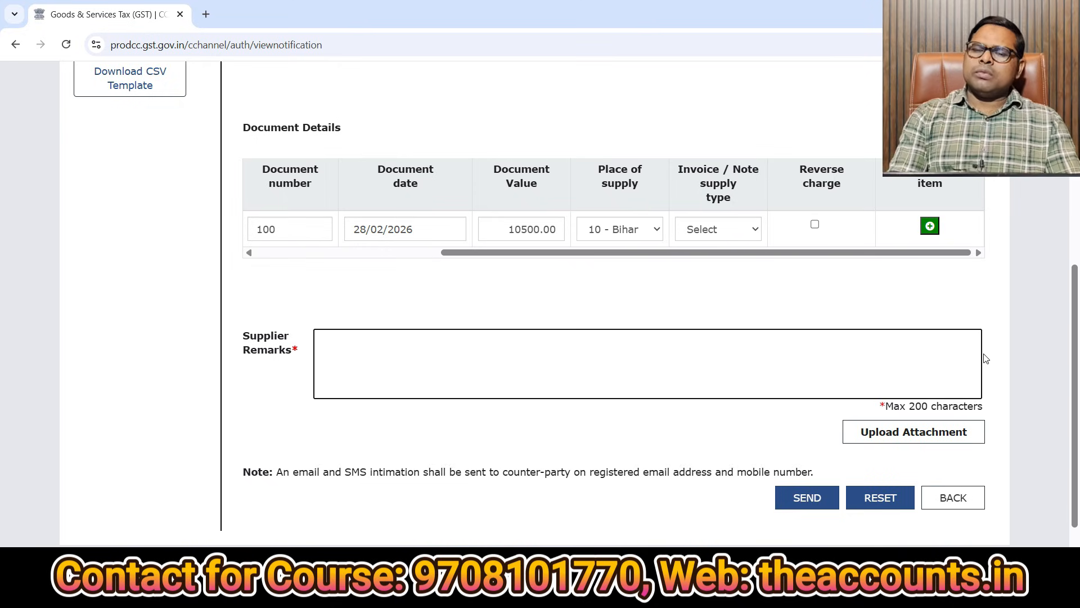
pyautogui.click(736, 361)
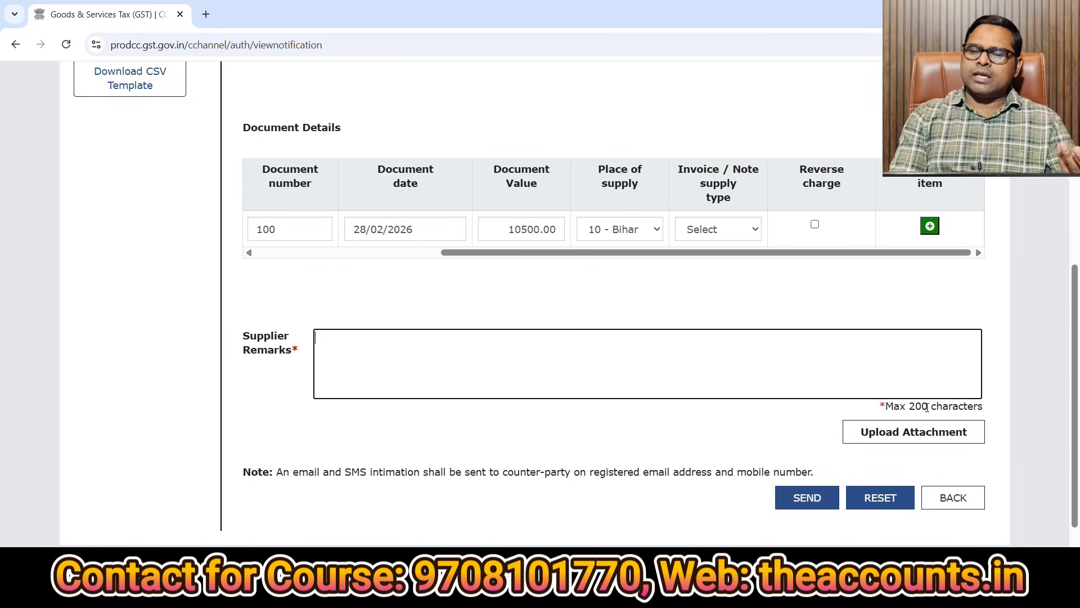
pyautogui.click(907, 444)
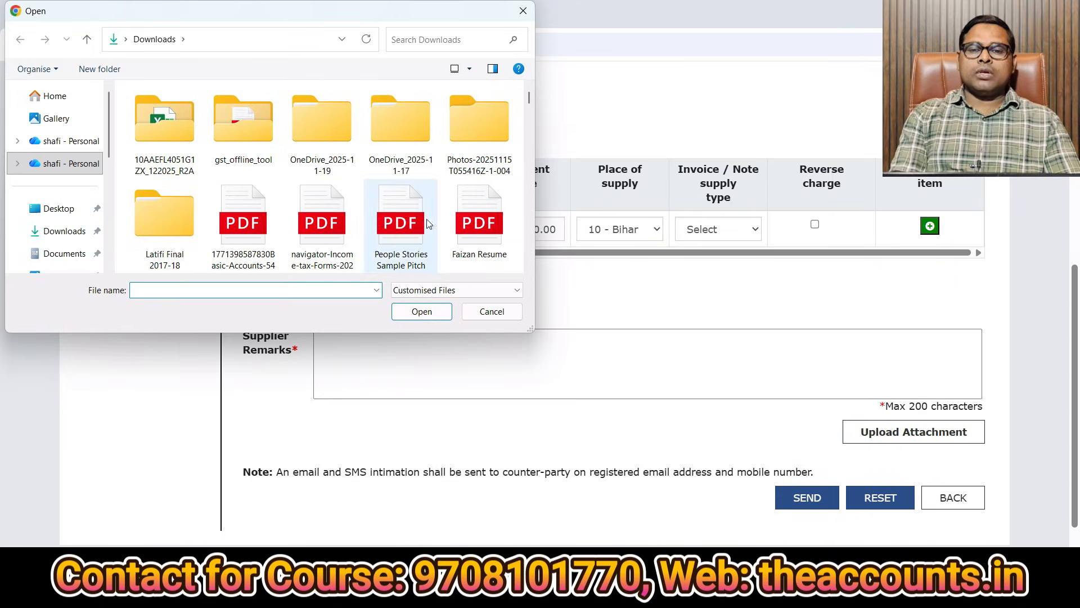
pyautogui.click(490, 311)
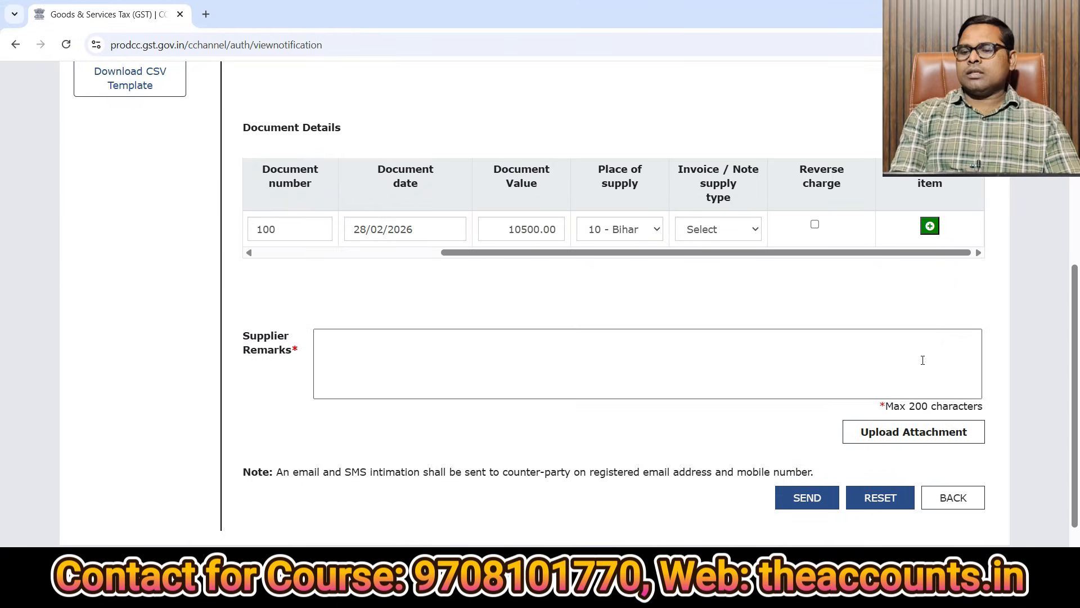
pyautogui.scroll(-2, 921, 409)
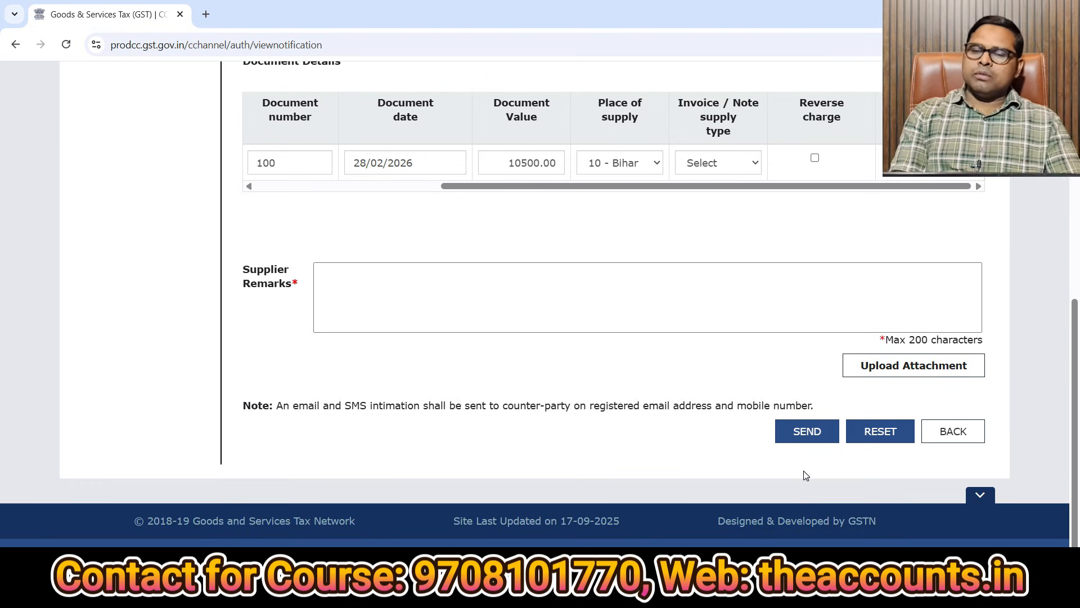
pyautogui.scroll(5, 700, 282)
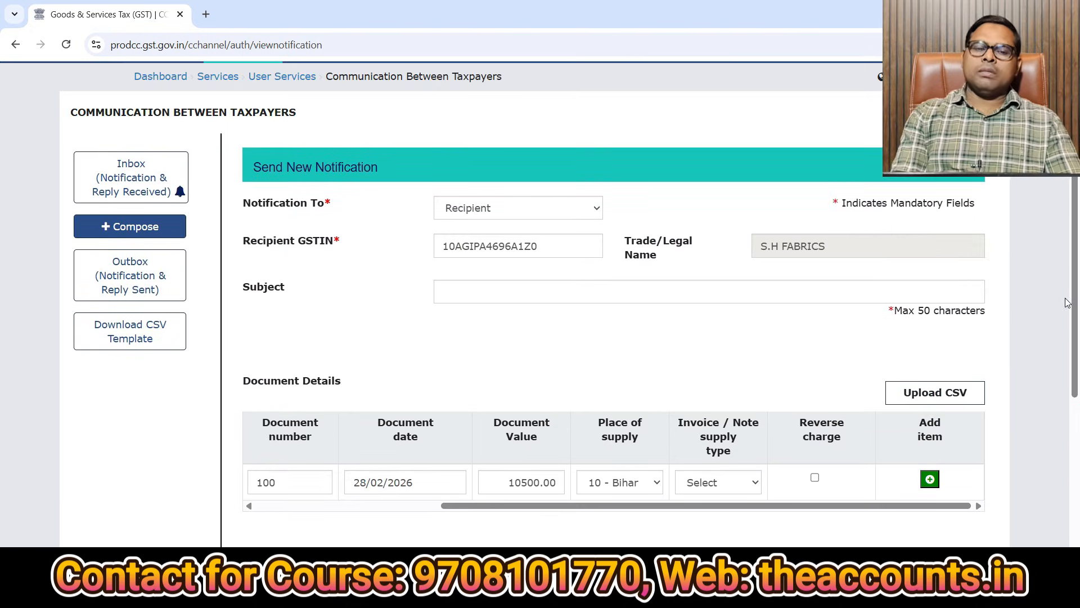
pyautogui.click(493, 288)
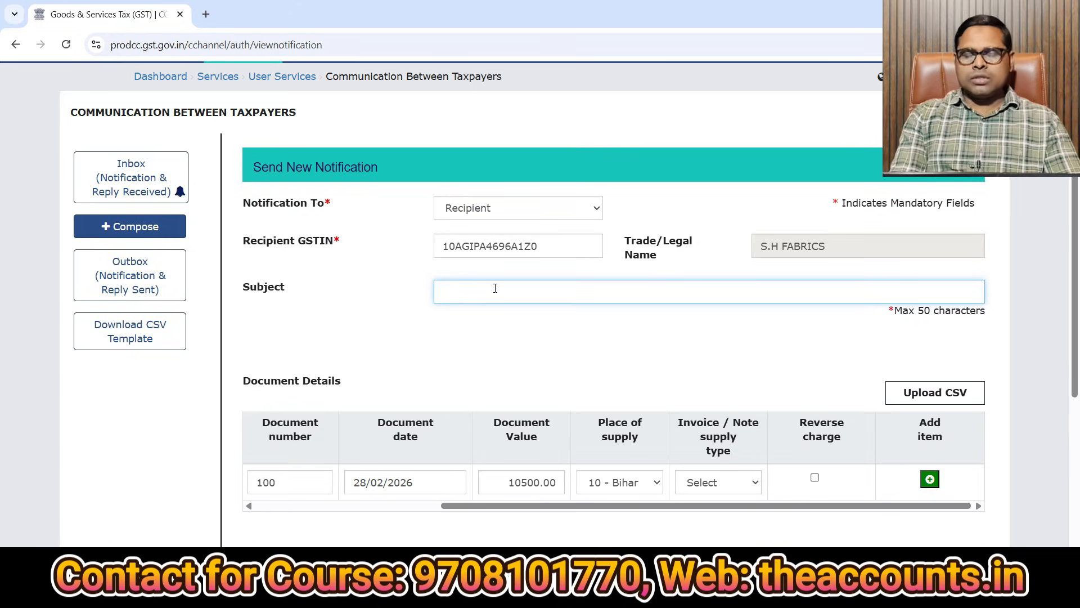